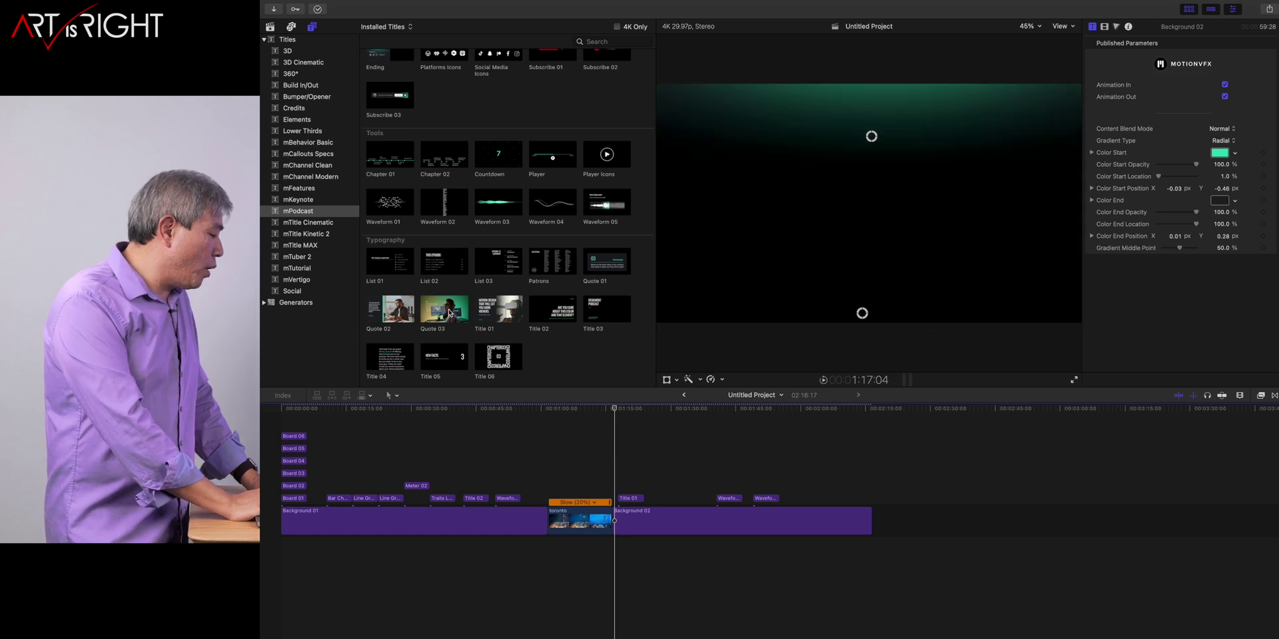
# Preview the Quote 03 title, then lengthen Title 01 so it ends at 10:18
pyautogui.click(422, 310)
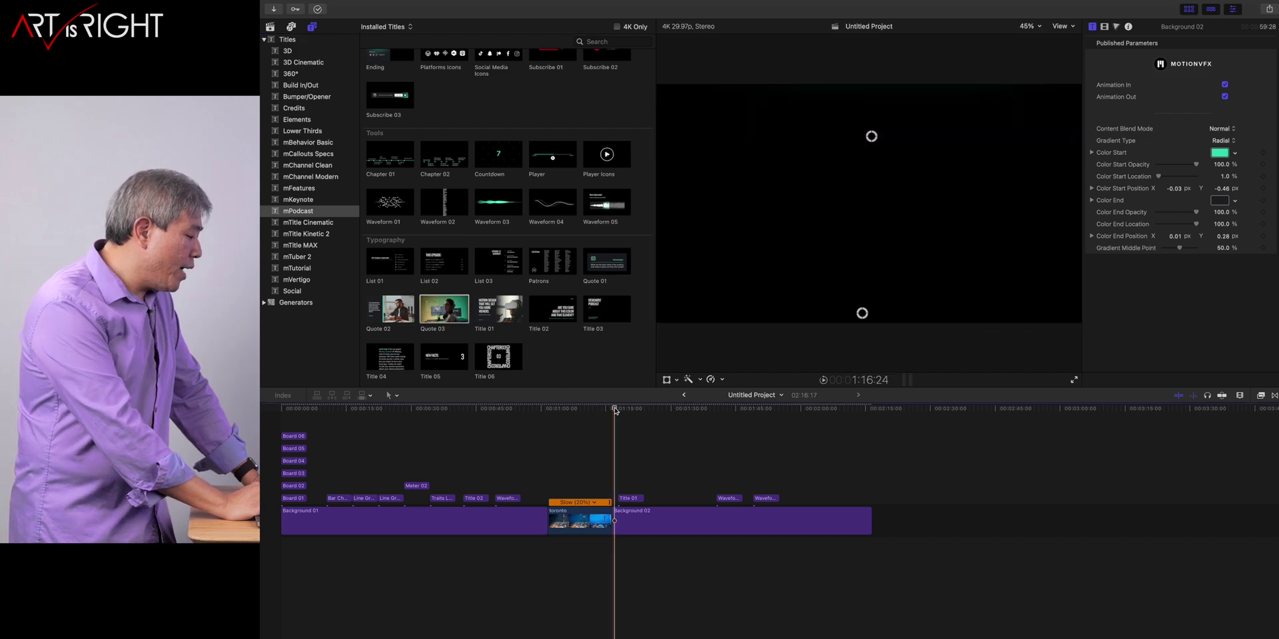
pyautogui.click(615, 409)
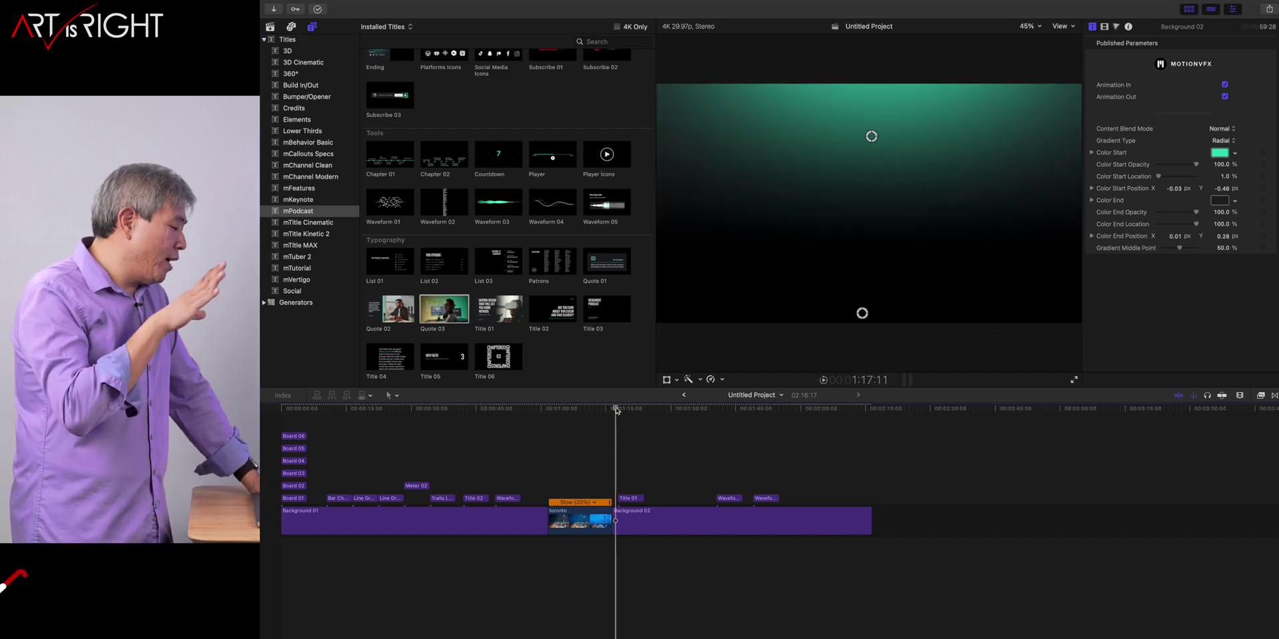
pyautogui.press('space')
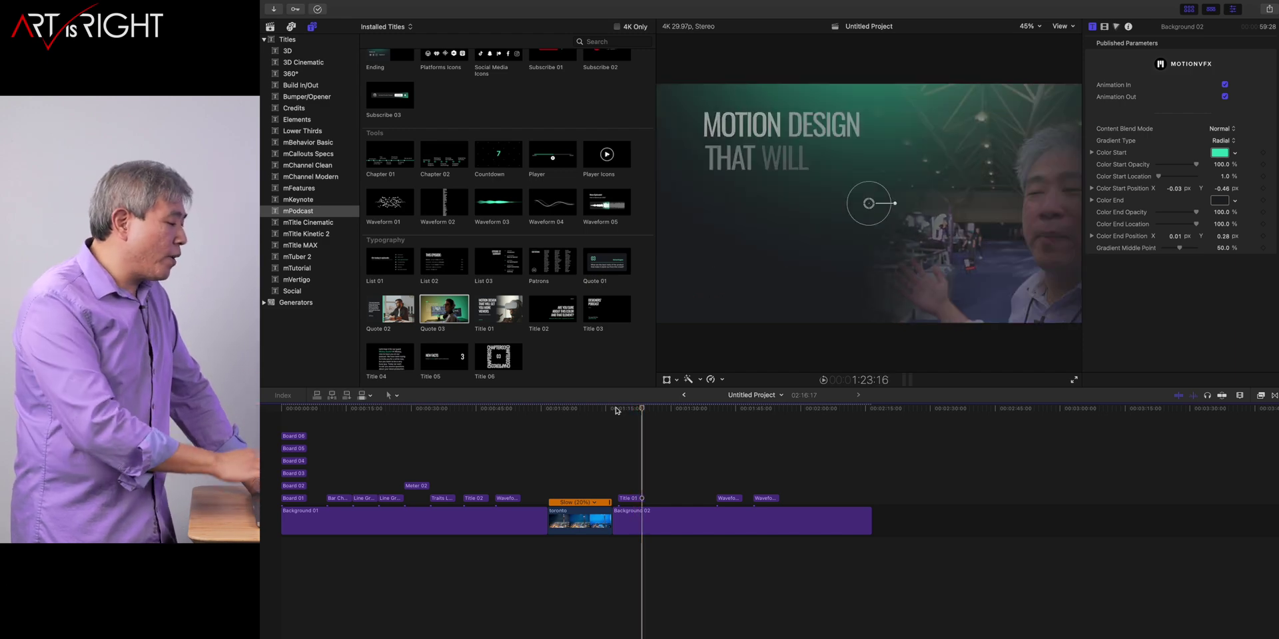
pyautogui.click(638, 498)
pyautogui.moveTo(639, 496); pyautogui.dragTo(660, 498)
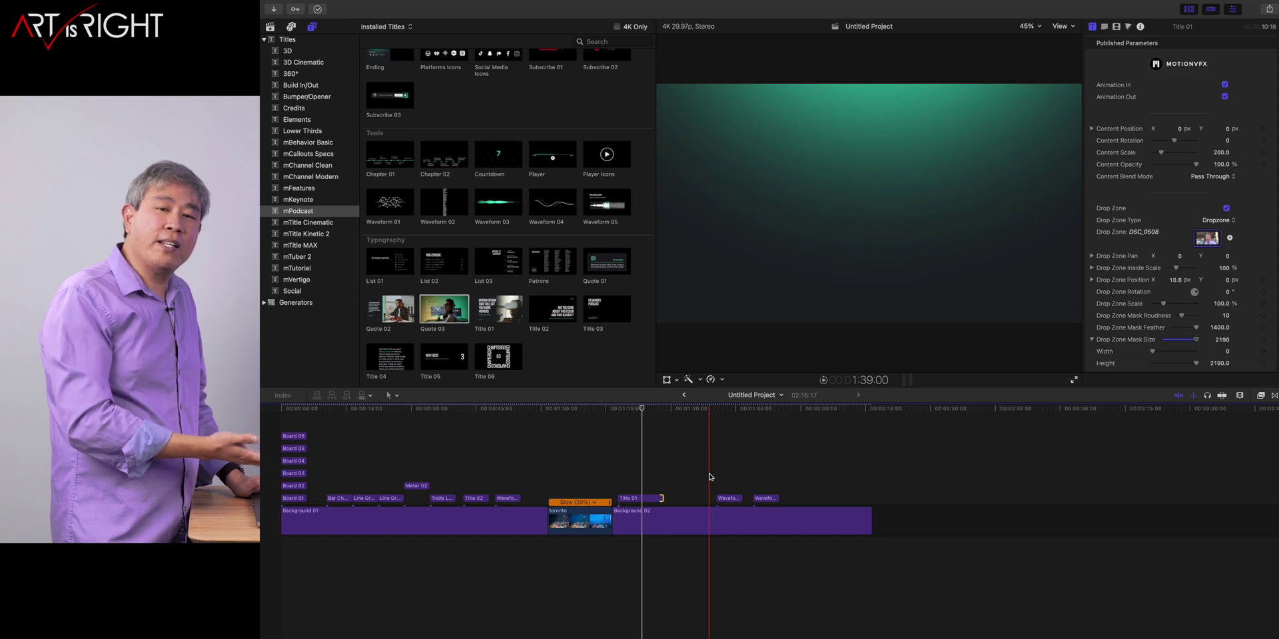
# Play back the edit and add the Quote 01 title to the timeline after the waveform titles
pyautogui.press('space')
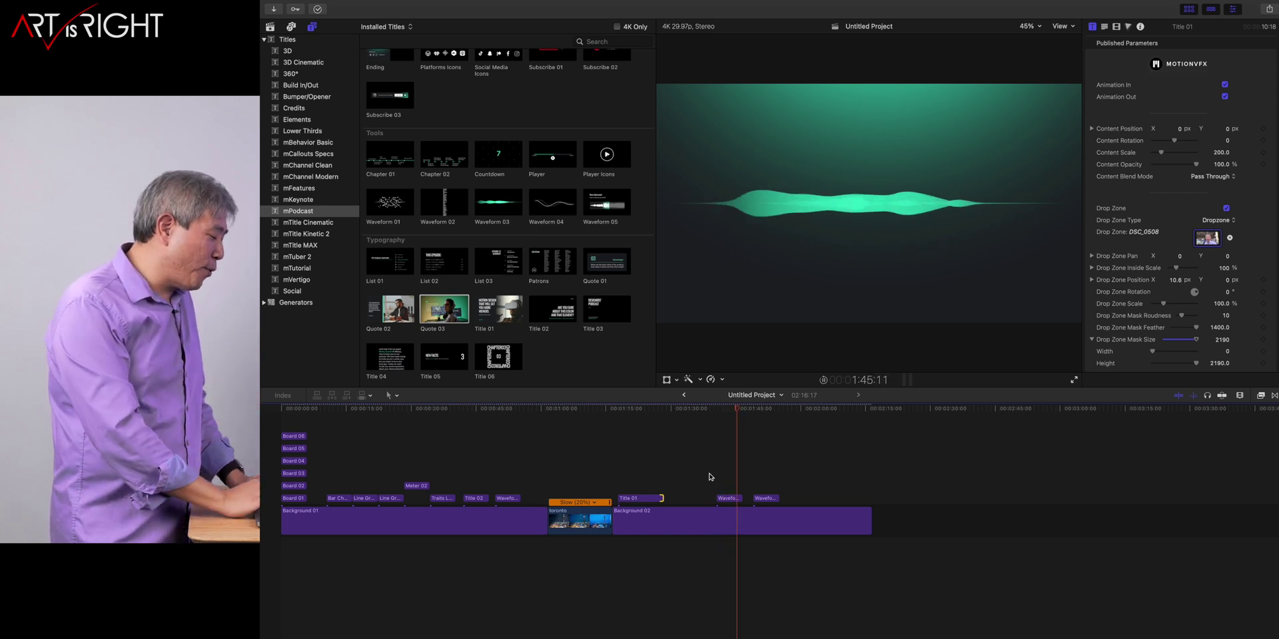
pyautogui.click(750, 409)
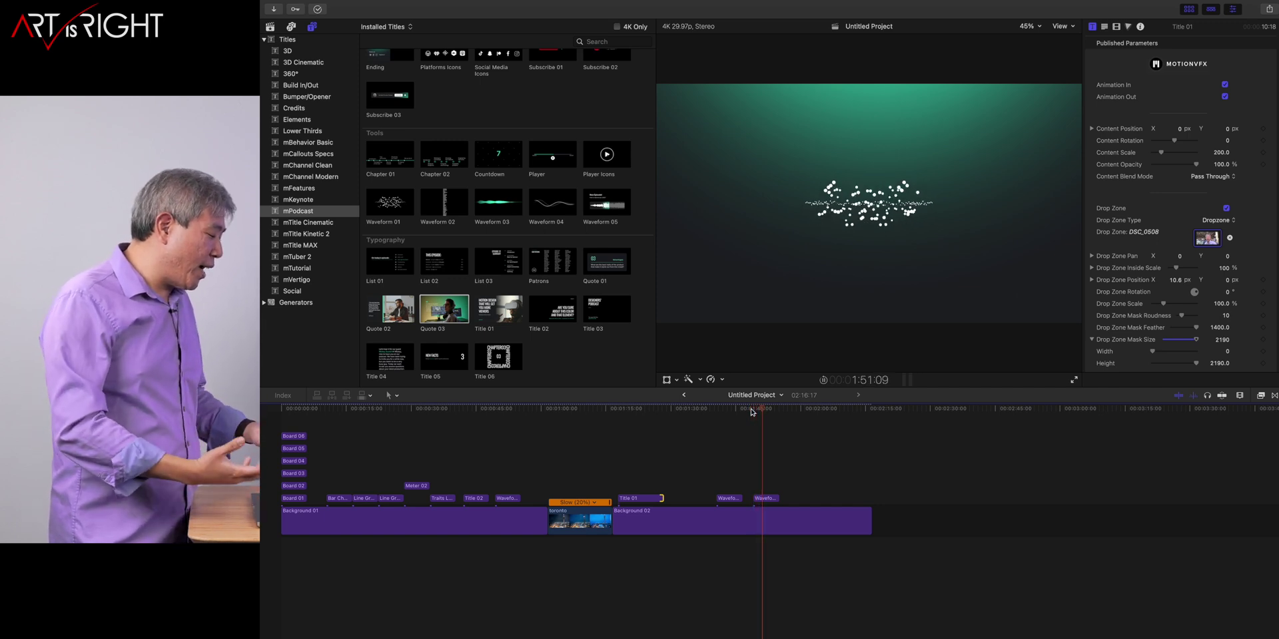
pyautogui.press('space')
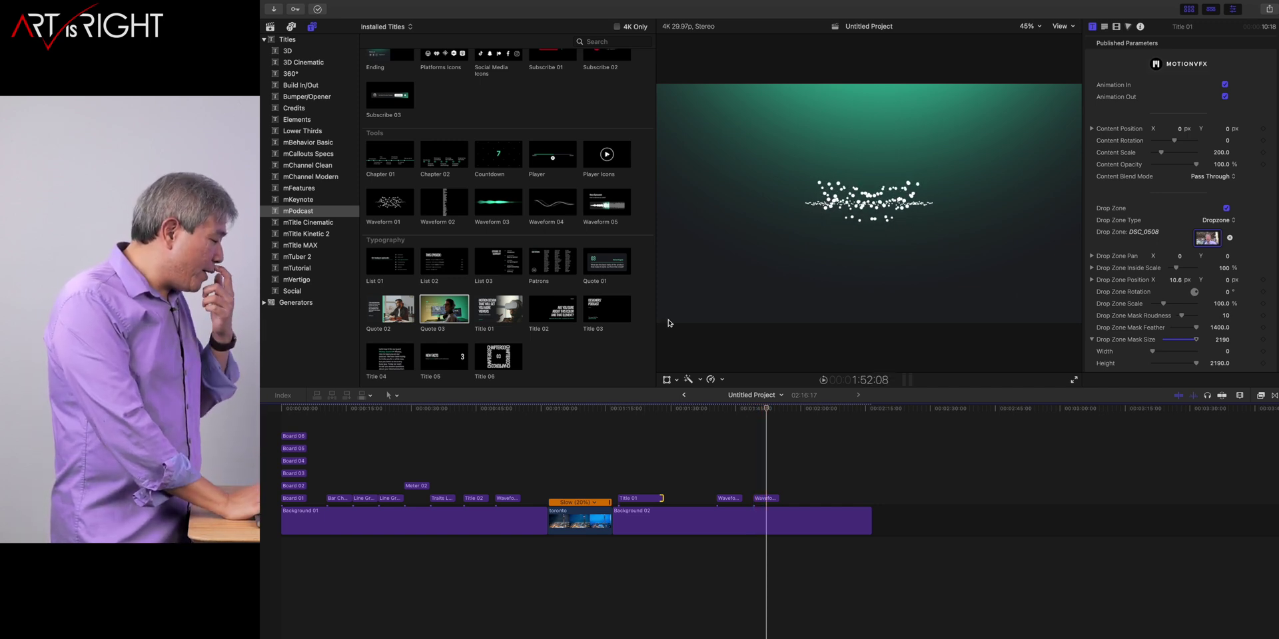
pyautogui.moveTo(607, 262); pyautogui.dragTo(807, 448)
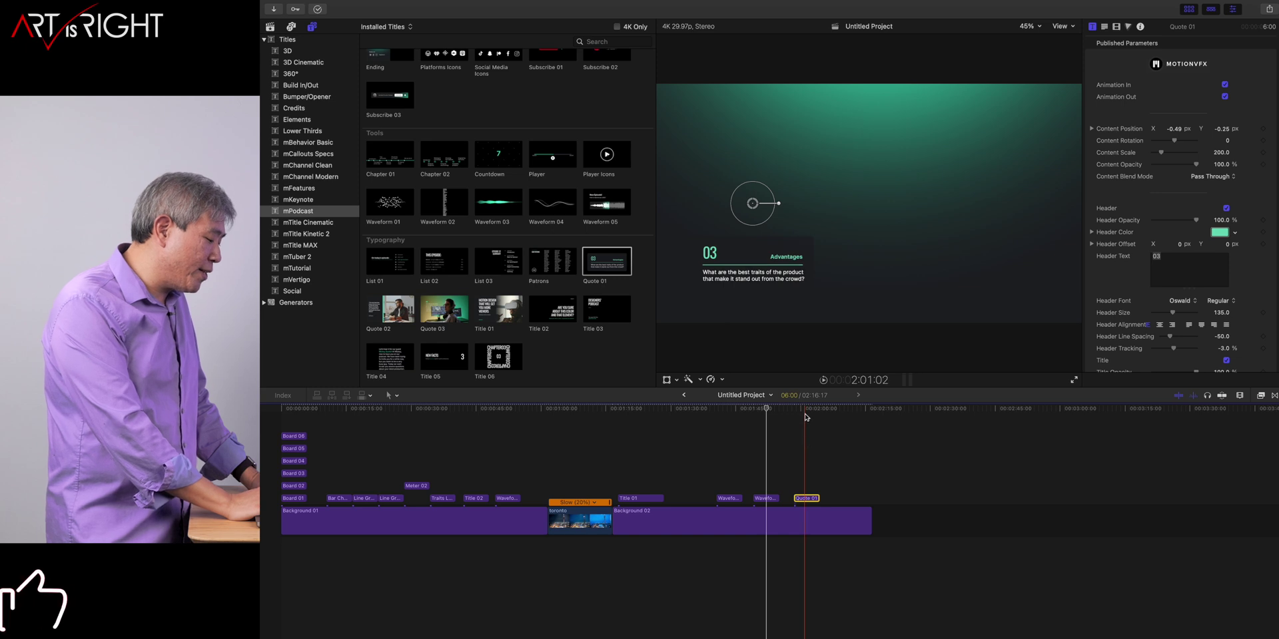
# Move the Quote 01 title so it sits over the Toronto clip
pyautogui.click(804, 498)
pyautogui.moveTo(804, 498); pyautogui.dragTo(572, 490)
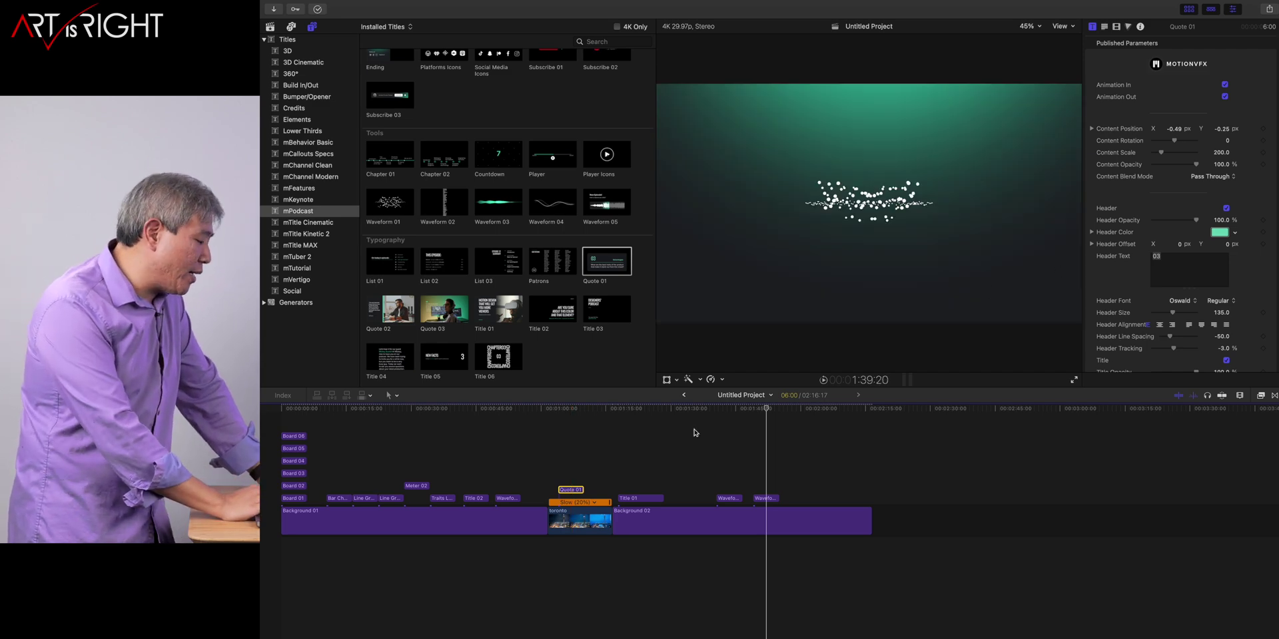
pyautogui.click(570, 414)
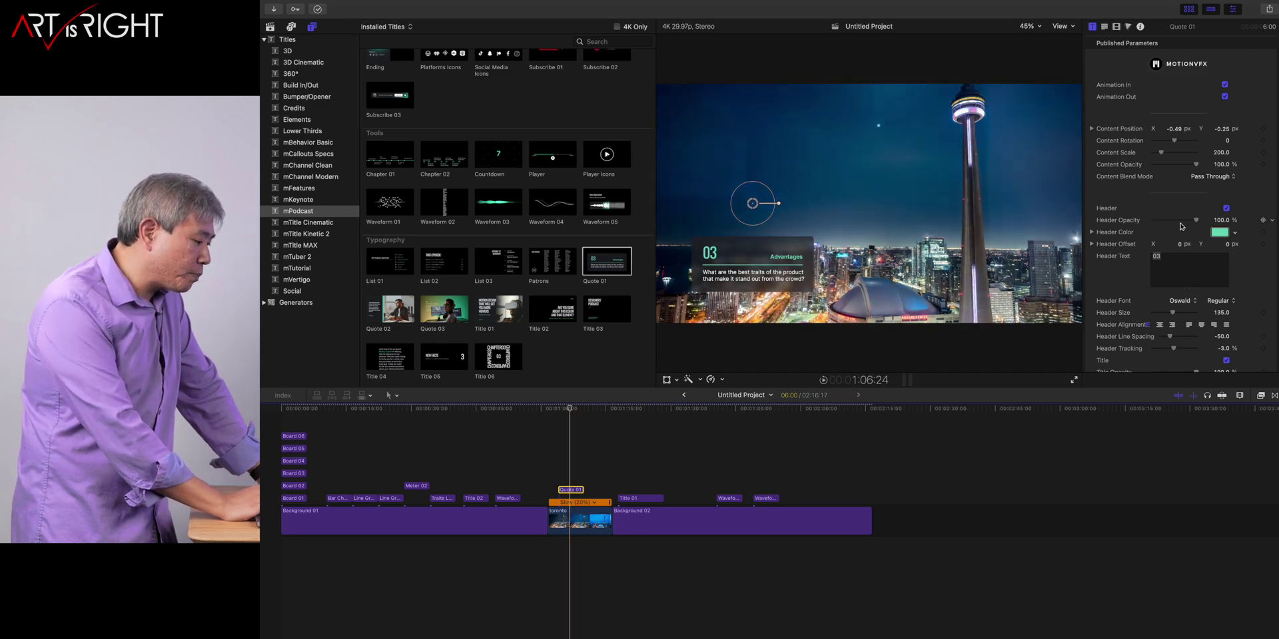
pyautogui.scroll(-10, 1219, 236)
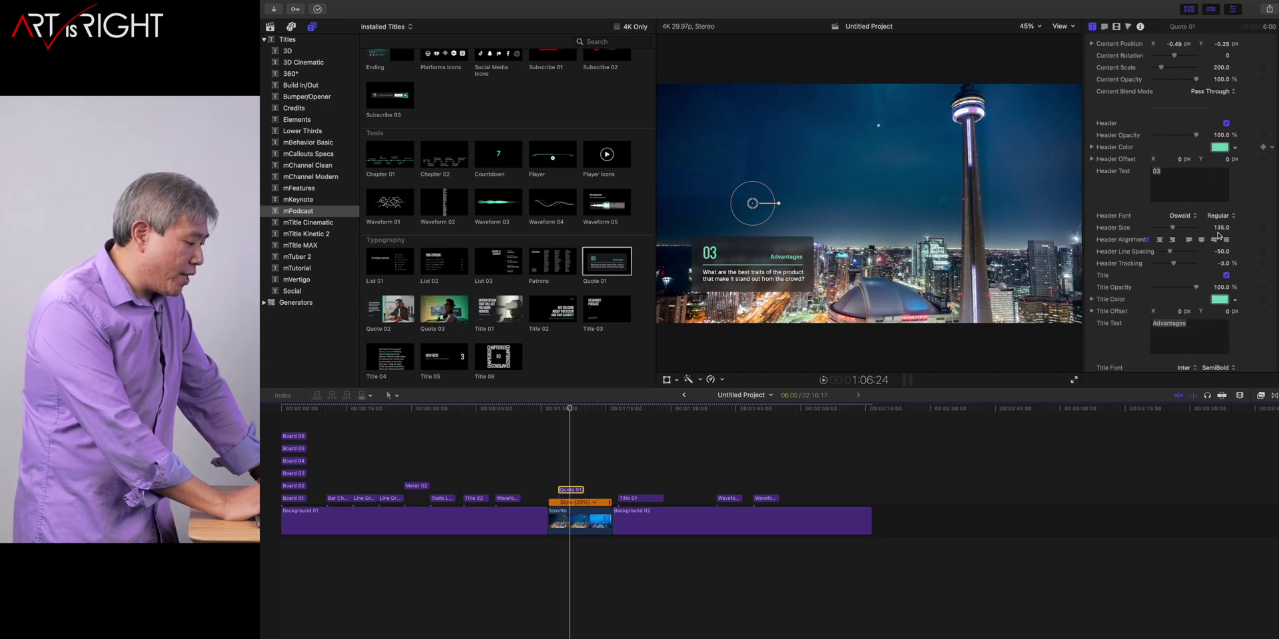
pyautogui.scroll(-5, 1218, 235)
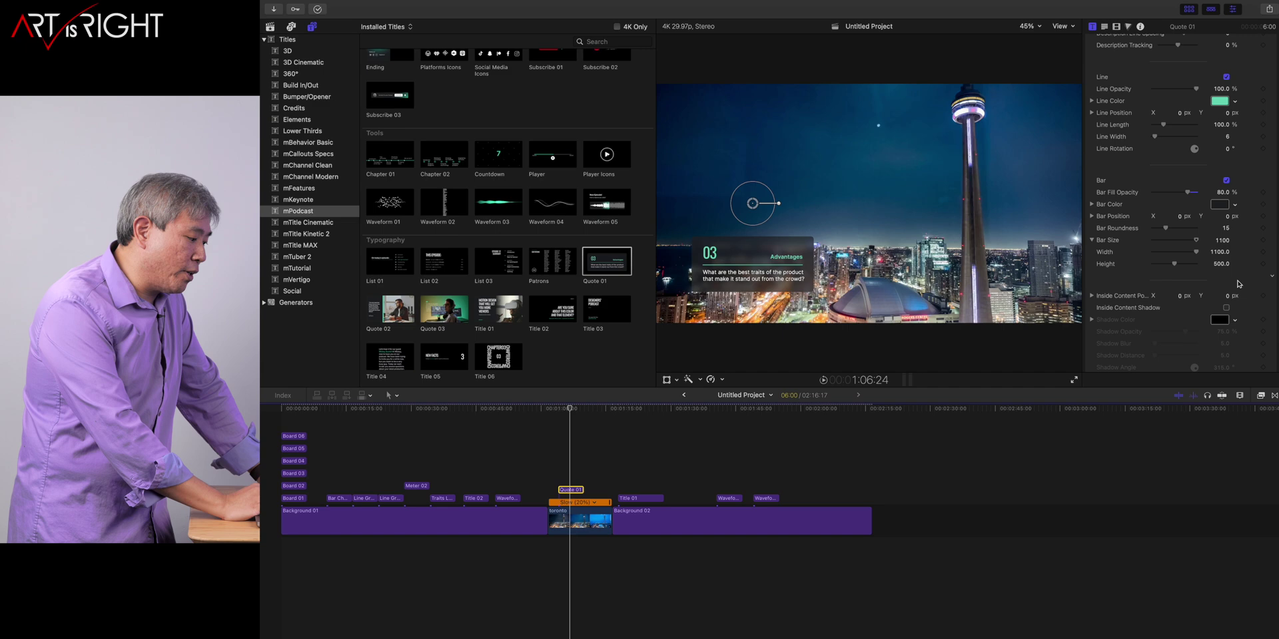
# Give Quote 01's bar a purple fill at 37.62% opacity and lengthen the title to 9:03
pyautogui.click(1220, 203)
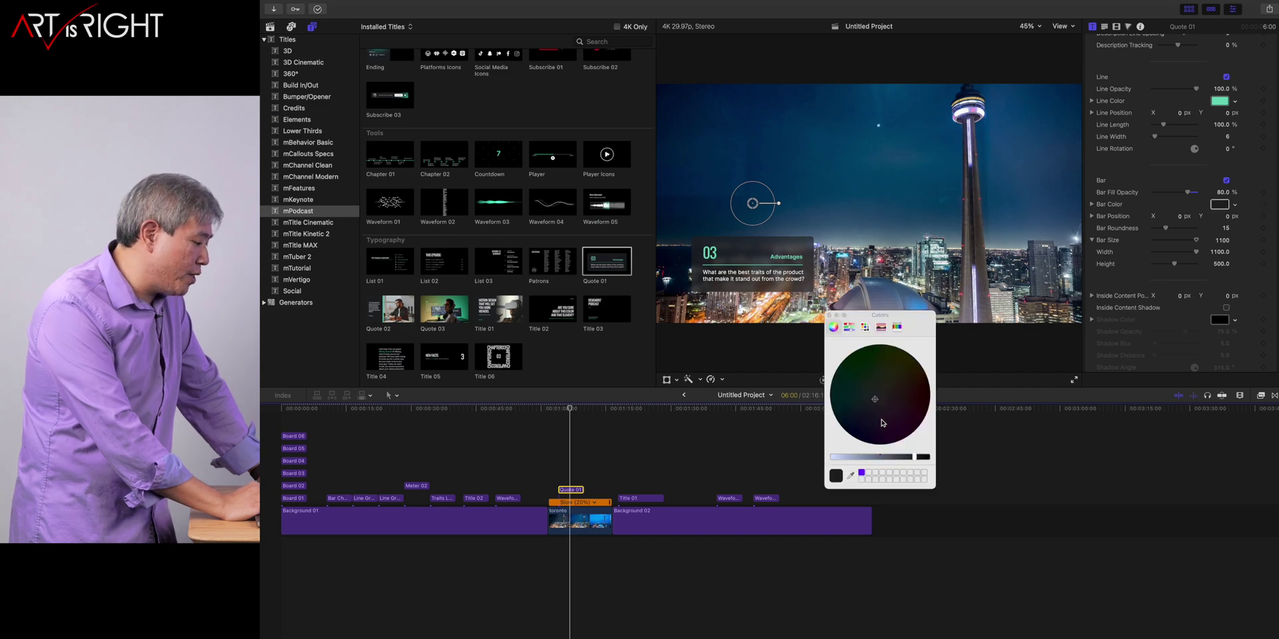
pyautogui.moveTo(883, 423)
pyautogui.mouseDown()
pyautogui.moveTo(851, 417)
pyautogui.moveTo(856, 386)
pyautogui.moveTo(859, 430)
pyautogui.mouseUp()
pyautogui.click(862, 473)
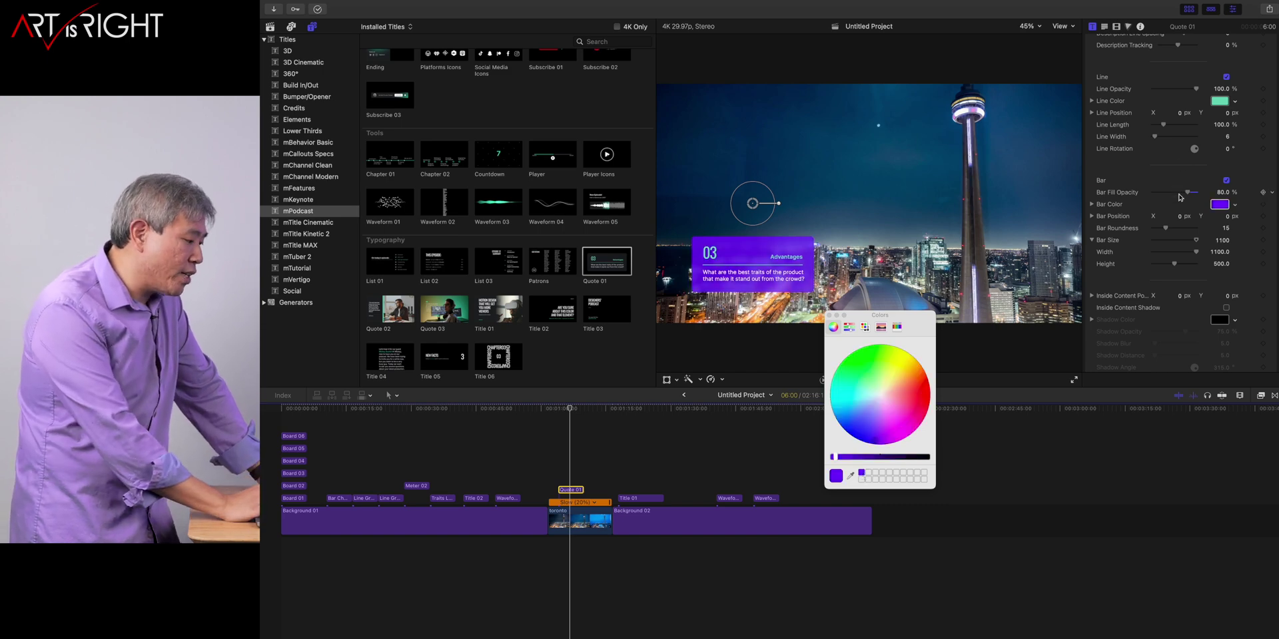
pyautogui.click(1186, 196)
pyautogui.moveTo(1186, 196); pyautogui.dragTo(1167, 197)
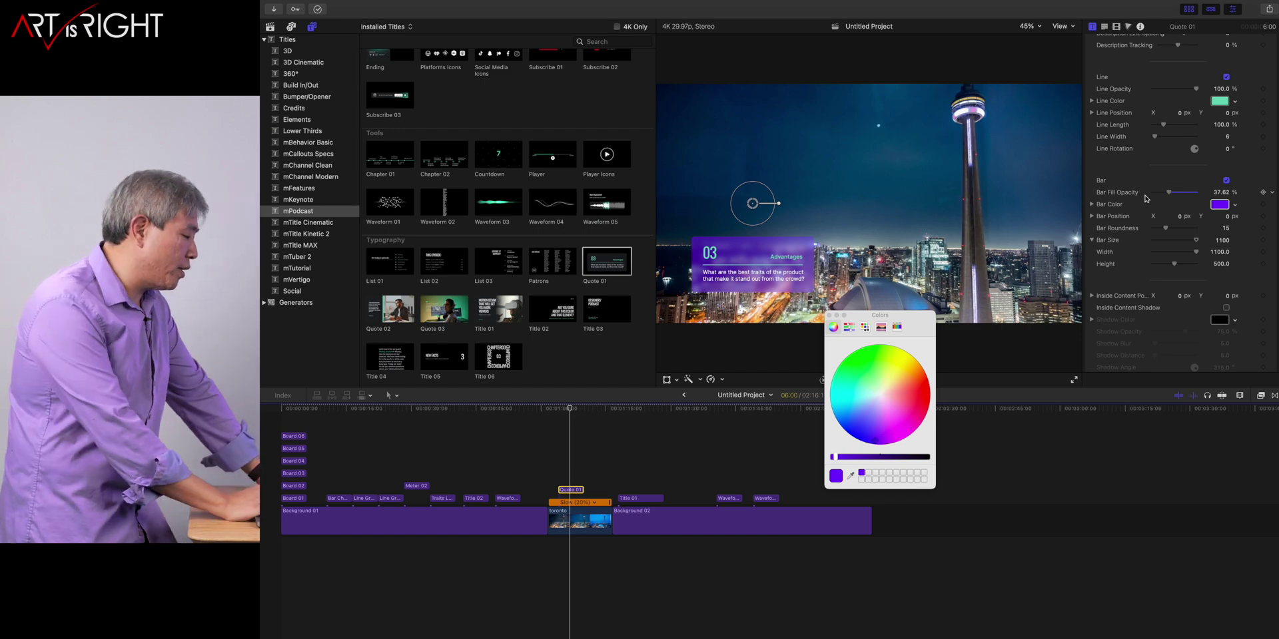
pyautogui.click(830, 315)
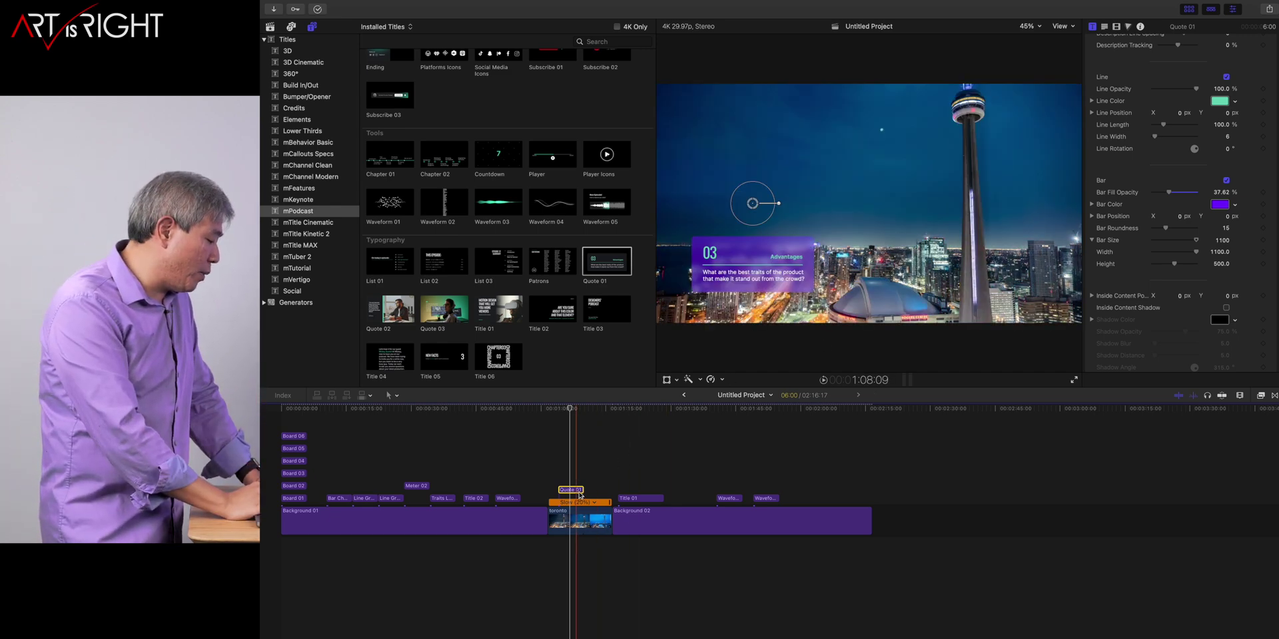
pyautogui.moveTo(583, 490); pyautogui.dragTo(596, 490)
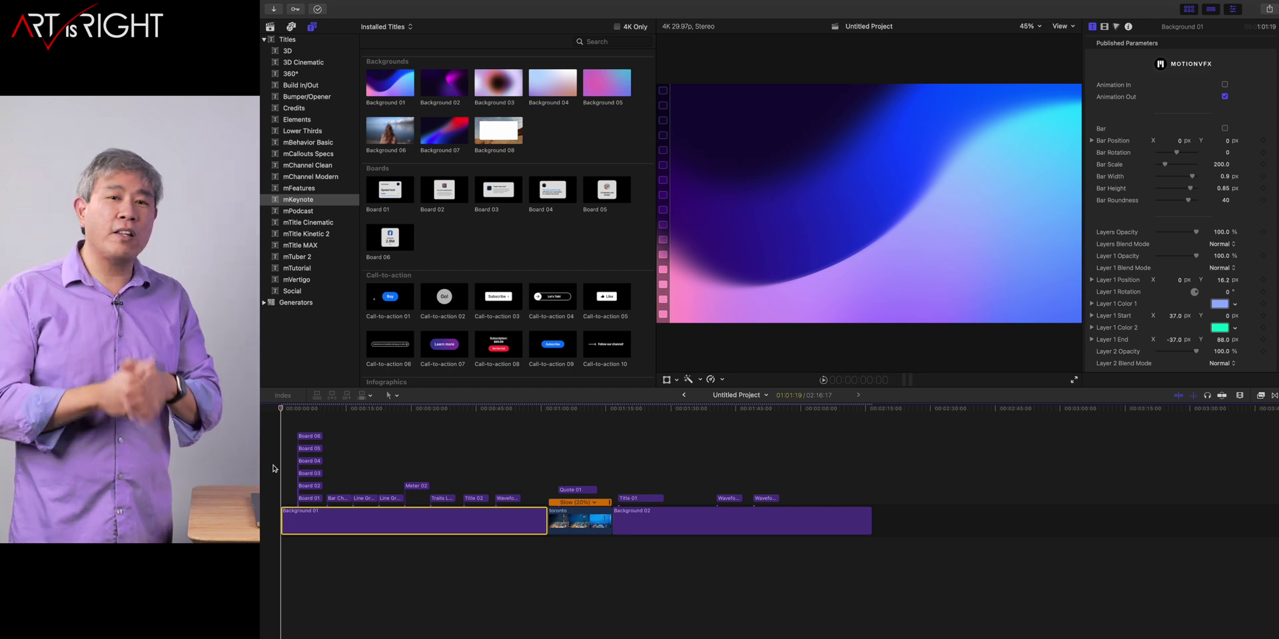
pyautogui.press('space')
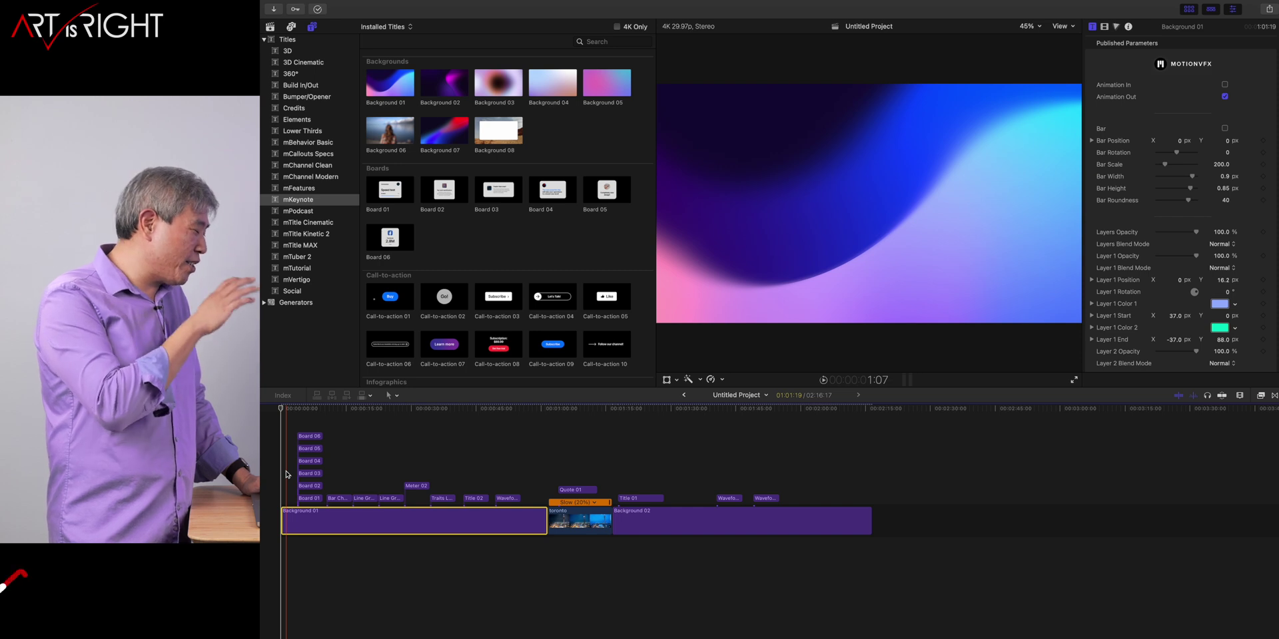
pyautogui.press('Home')
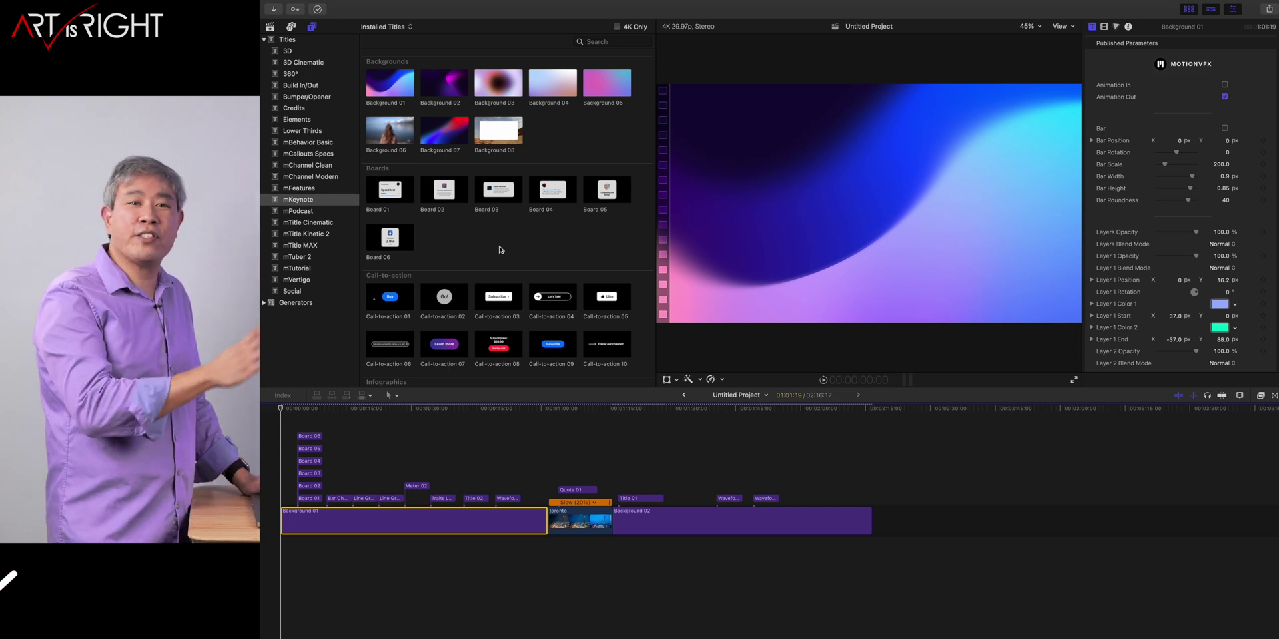
pyautogui.press('space')
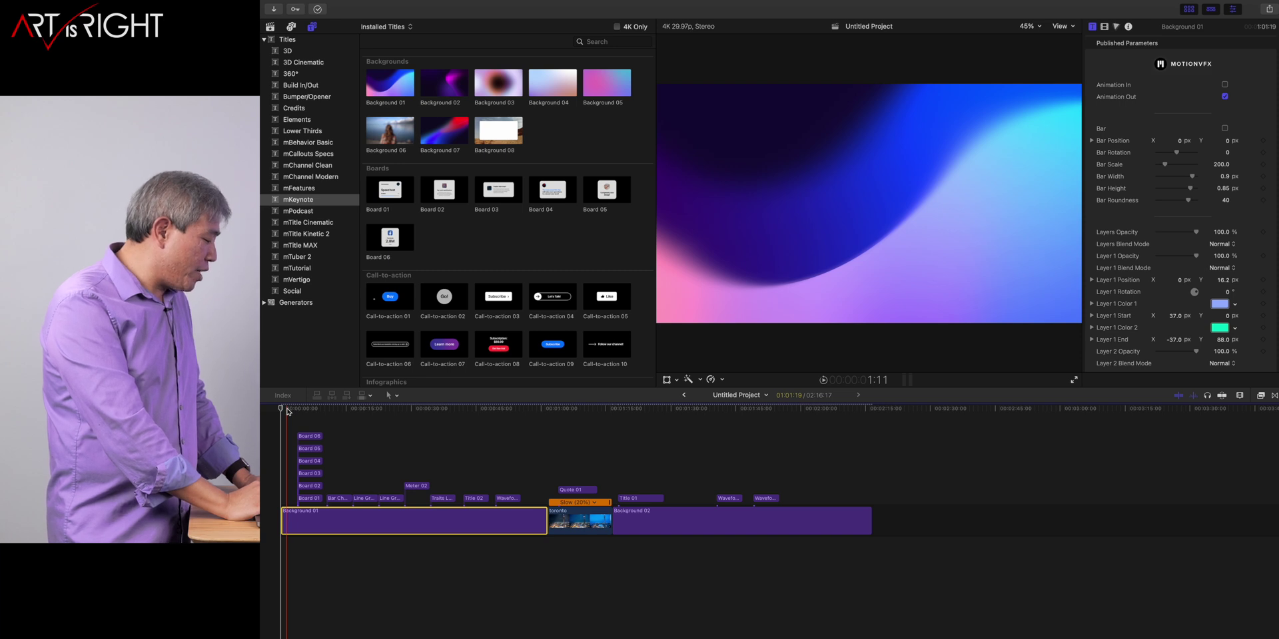
pyautogui.click(288, 411)
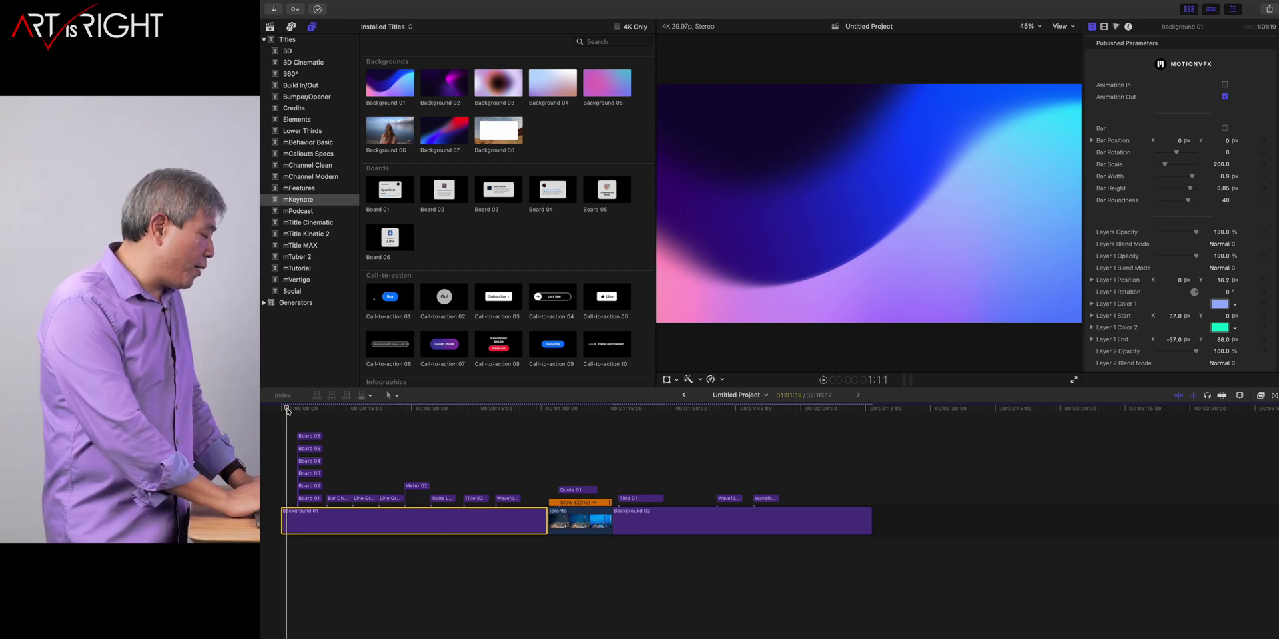
pyautogui.press('space')
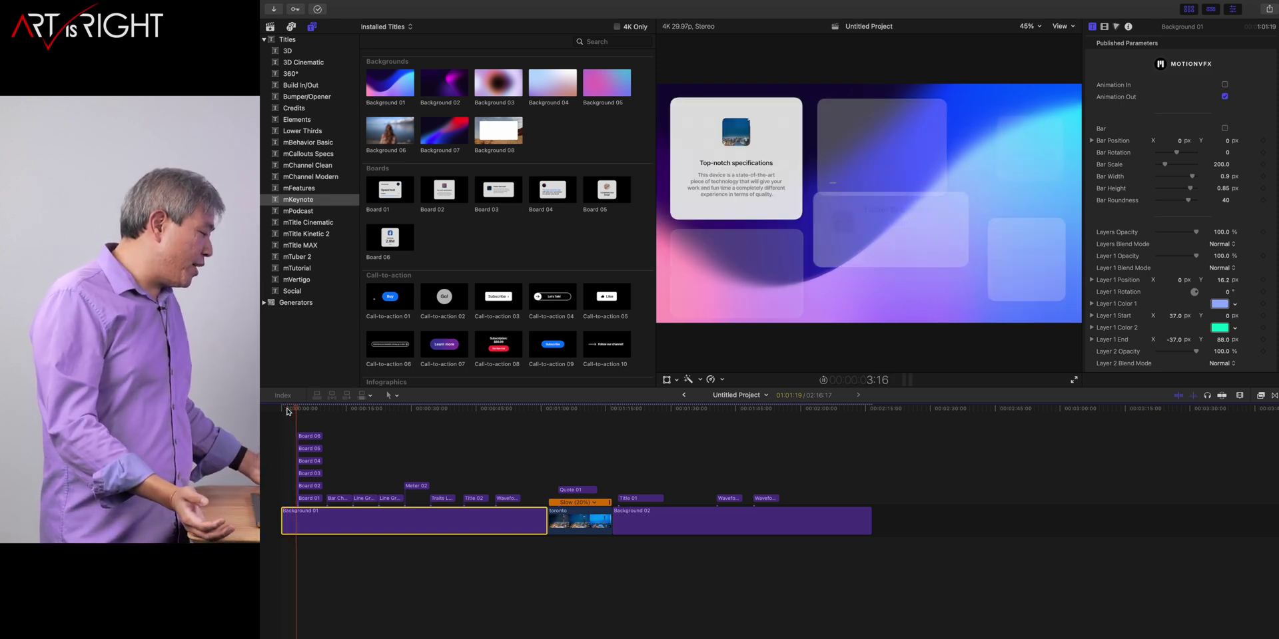
pyautogui.press('space')
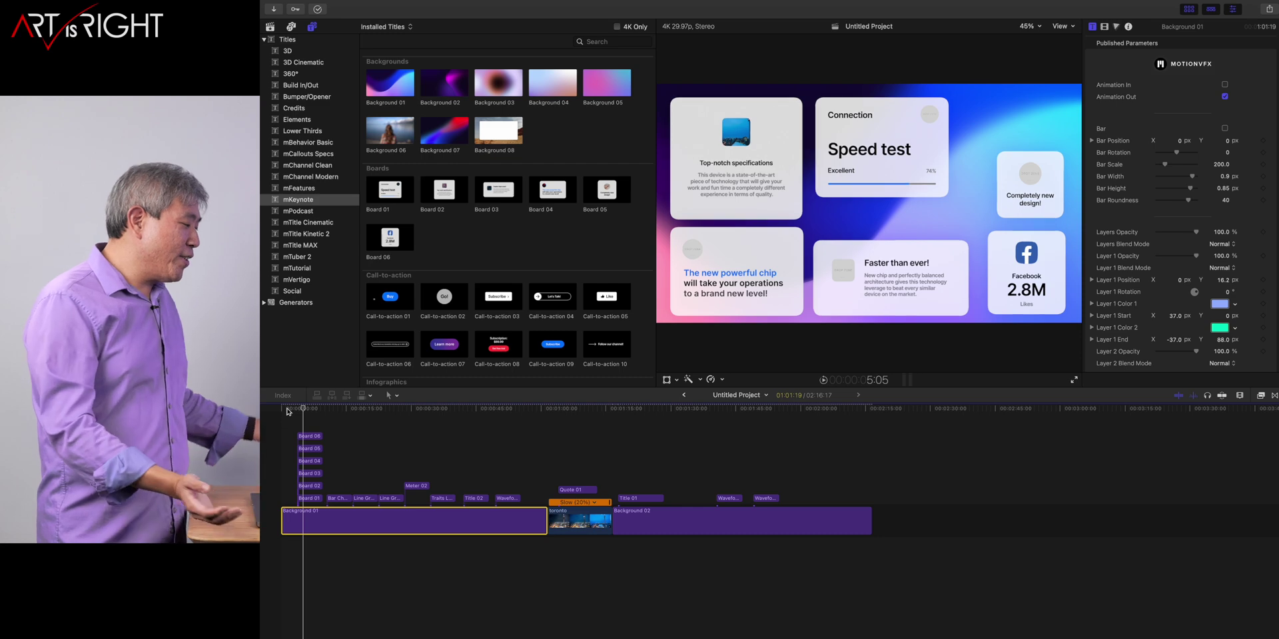
pyautogui.click(309, 486)
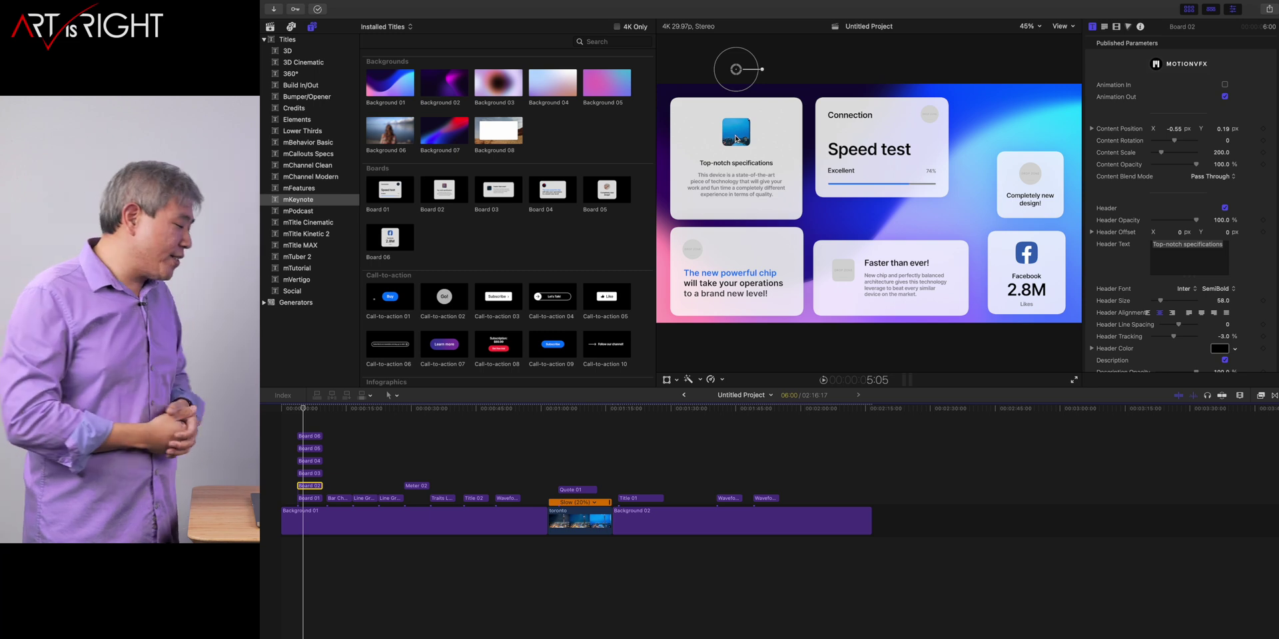
pyautogui.click(299, 409)
pyautogui.press('space')
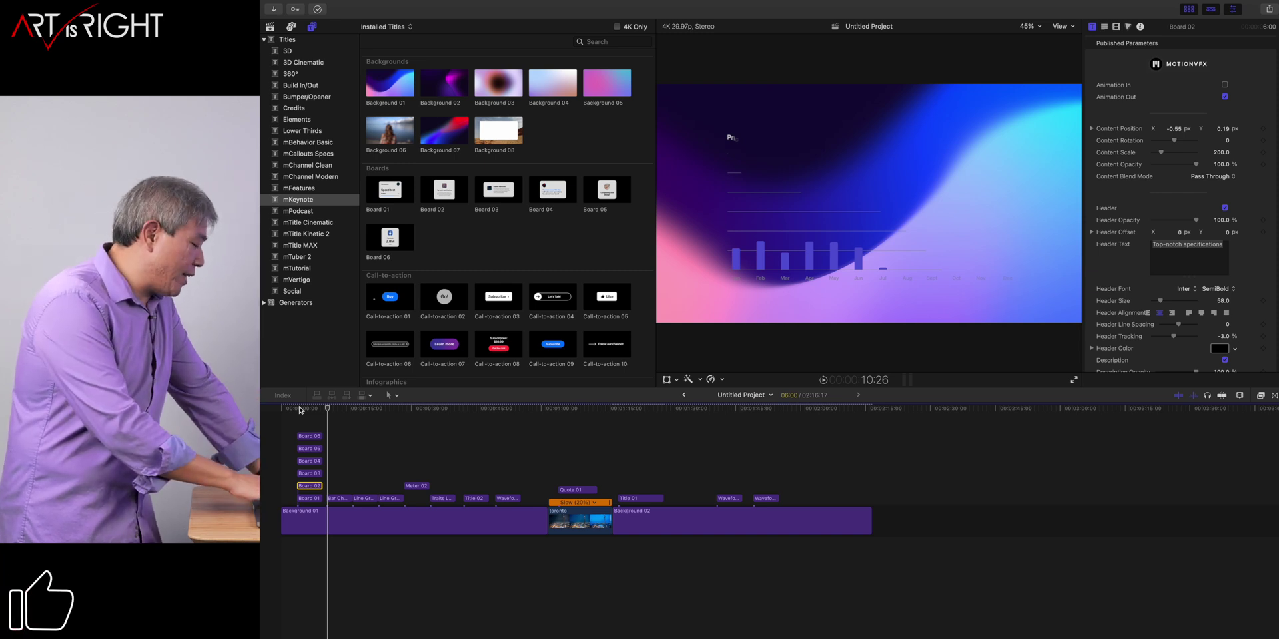
pyautogui.press('space')
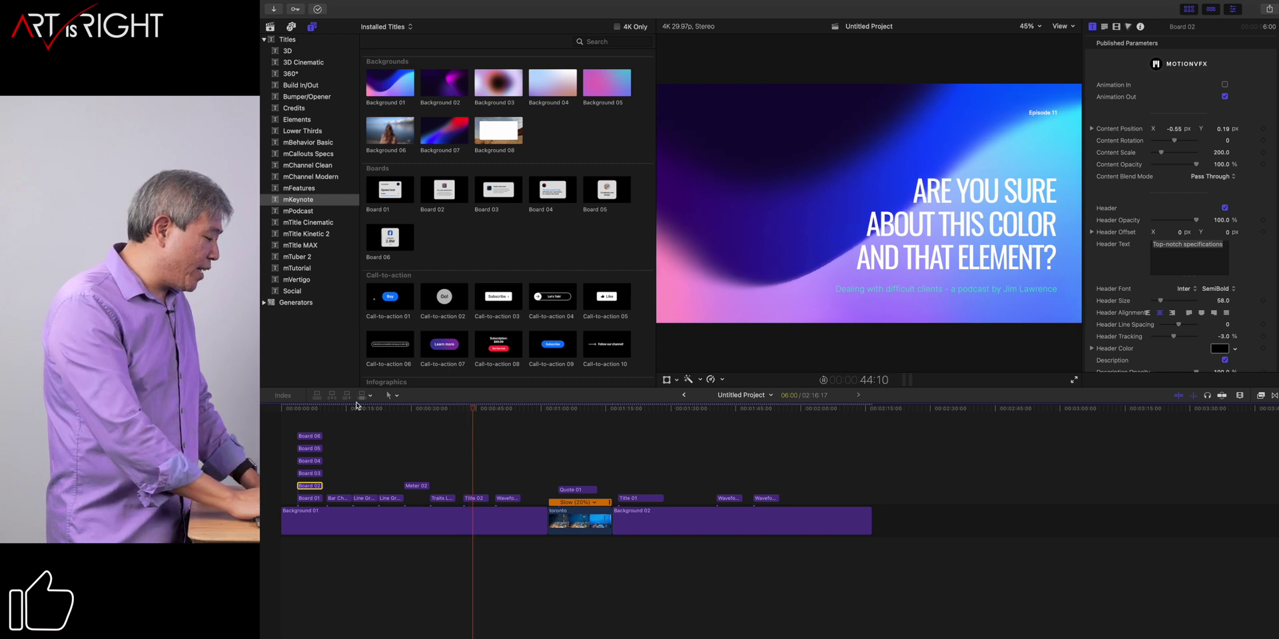
pyautogui.click(495, 409)
# Delete the Quote 01 title from above the Toronto clip
pyautogui.press('space')
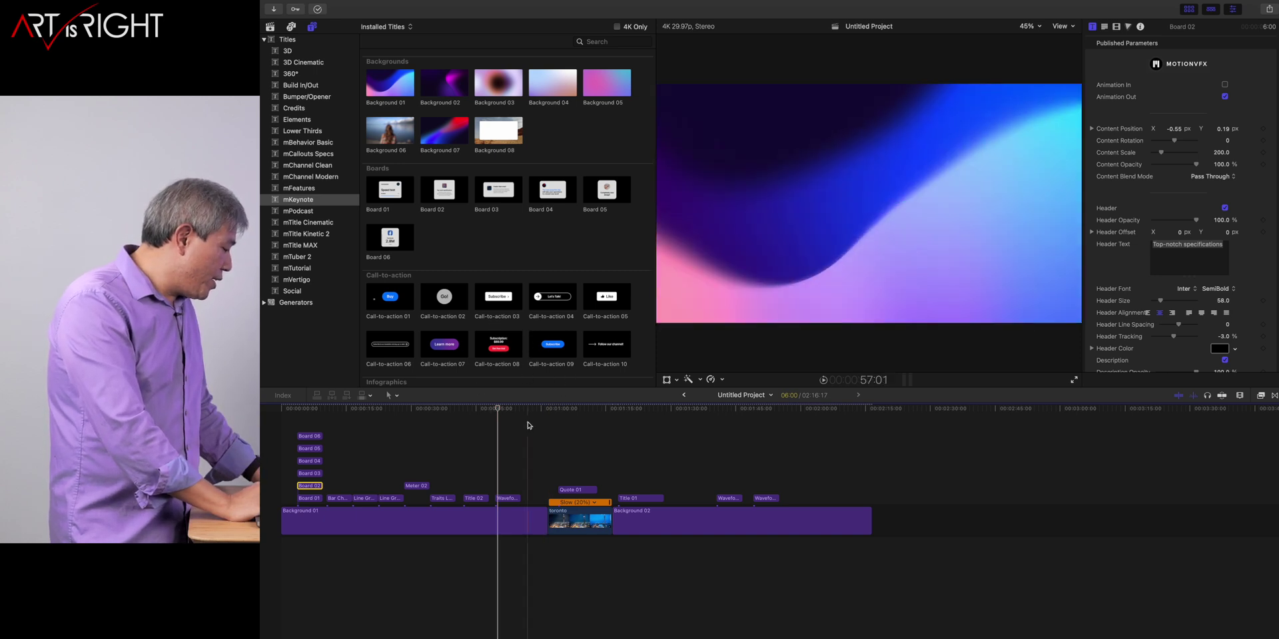
pyautogui.click(549, 485)
pyautogui.click(563, 490)
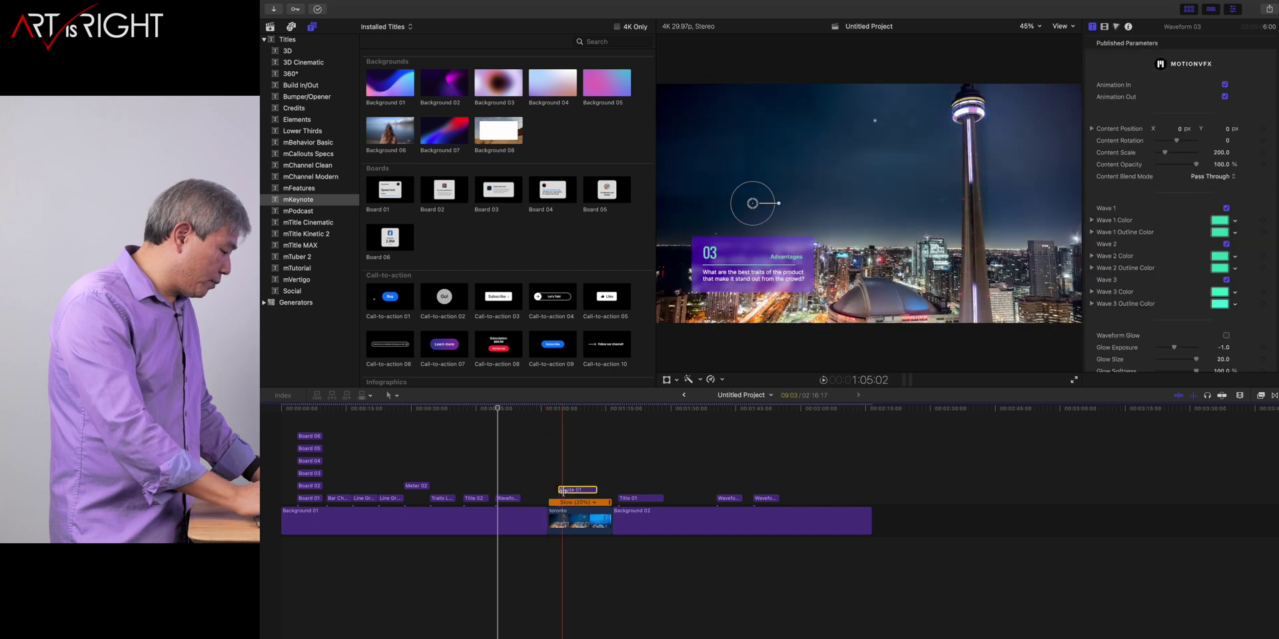
pyautogui.press('Delete')
pyautogui.scroll(-5, 537, 326)
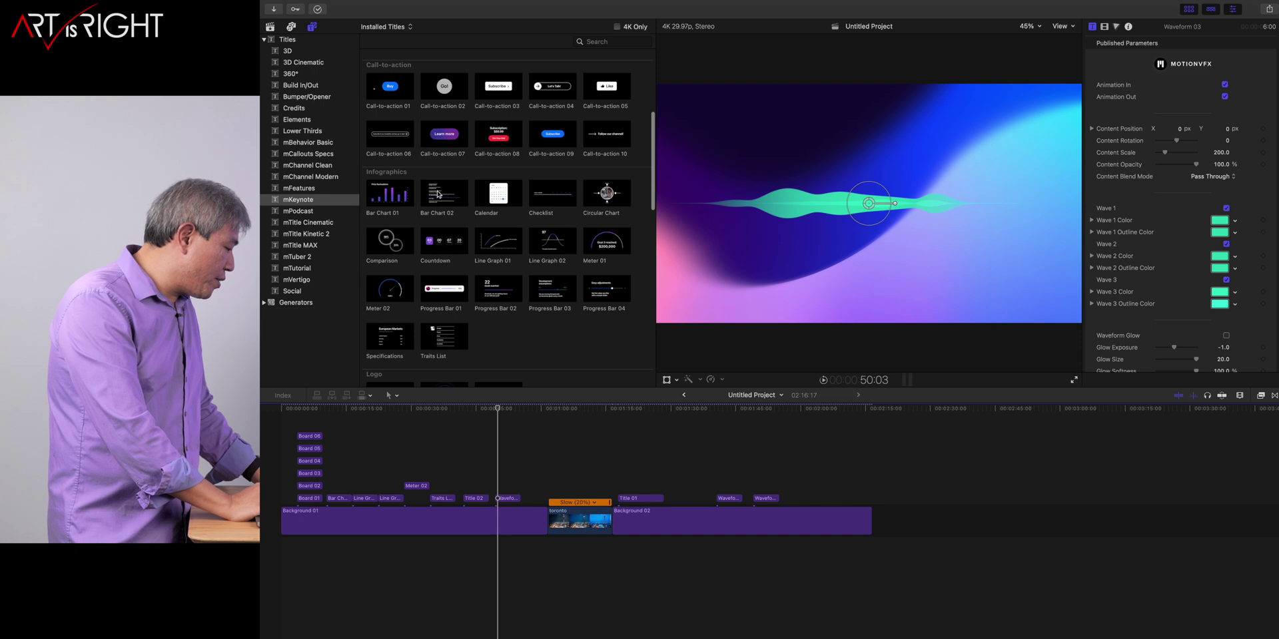
# Add the Bar Chart 01 'Price fluctuations' title above the Toronto clip and play its animation
pyautogui.moveTo(389, 197); pyautogui.dragTo(558, 462)
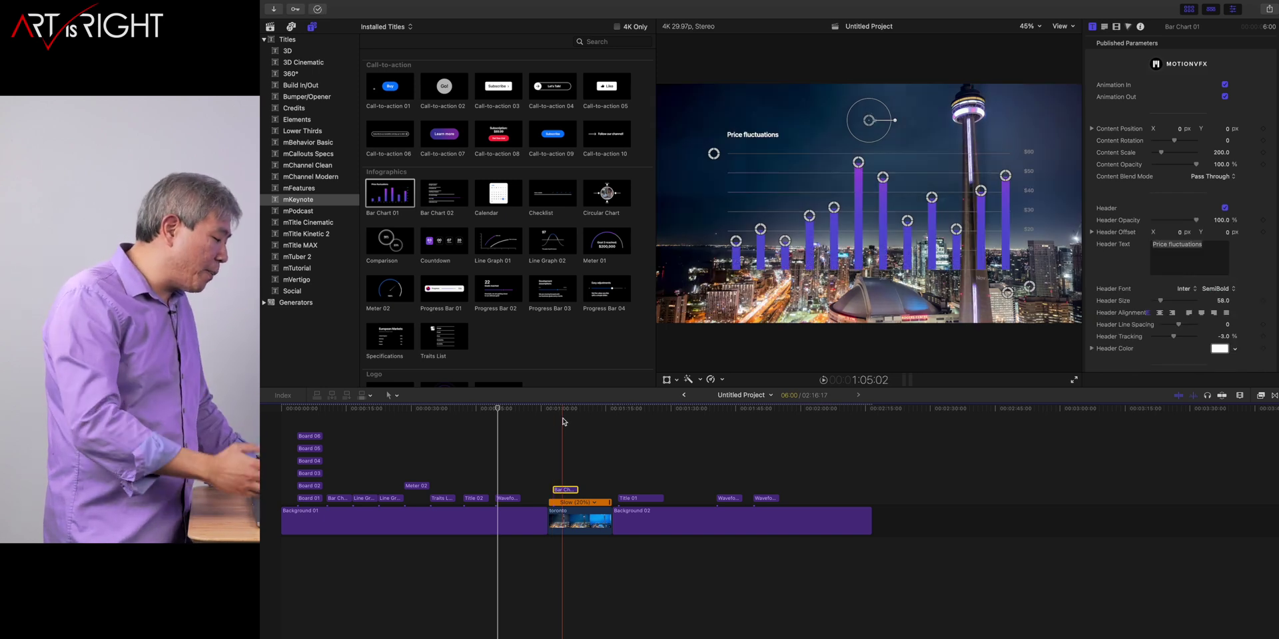
pyautogui.press('space')
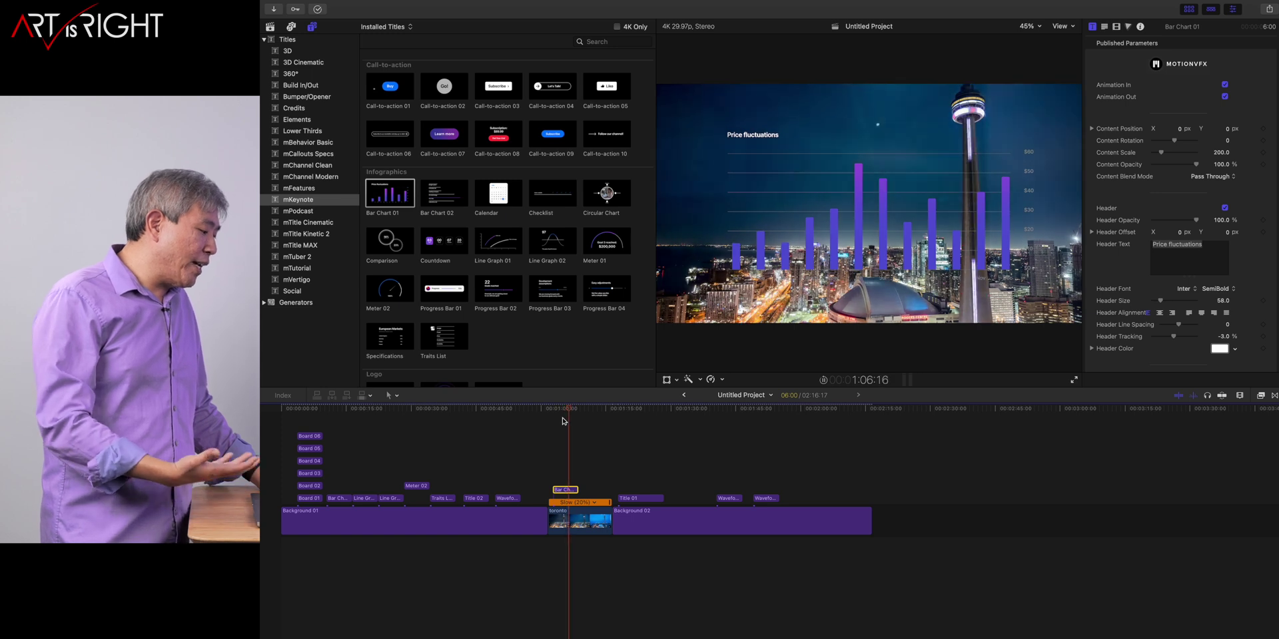
pyautogui.press('space')
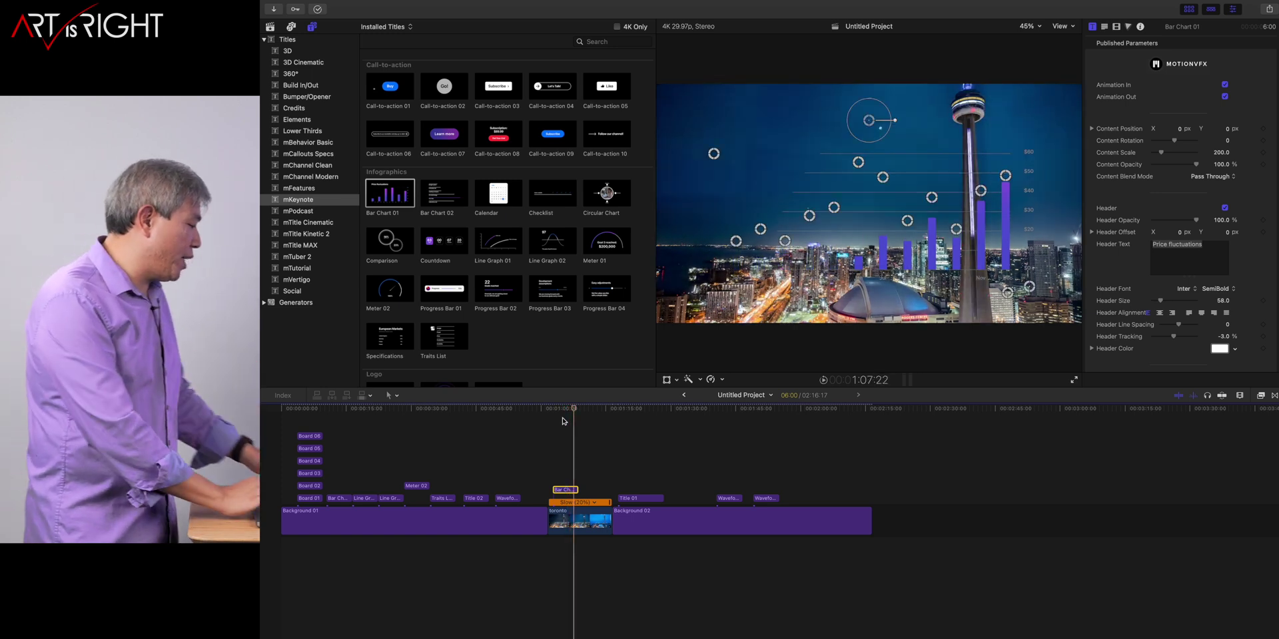
pyautogui.scroll(-5, 506, 337)
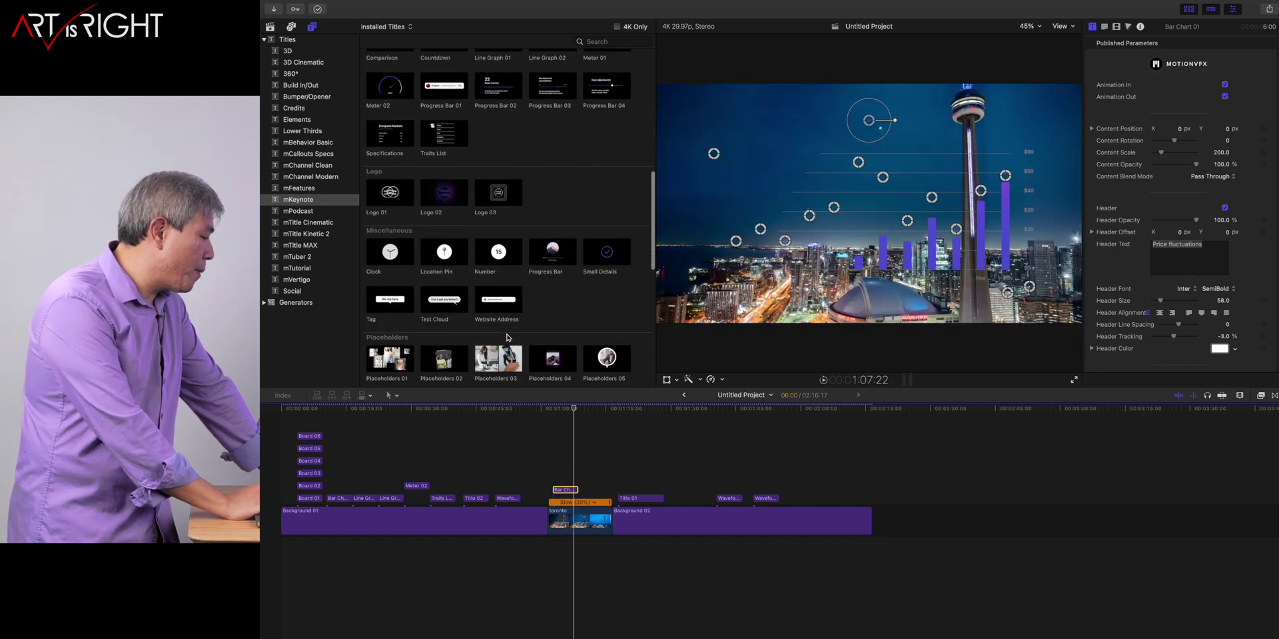
# Place the mKeynote Placeholders 11 title above Background 02 and park the playhead on it
pyautogui.scroll(-1, 507, 337)
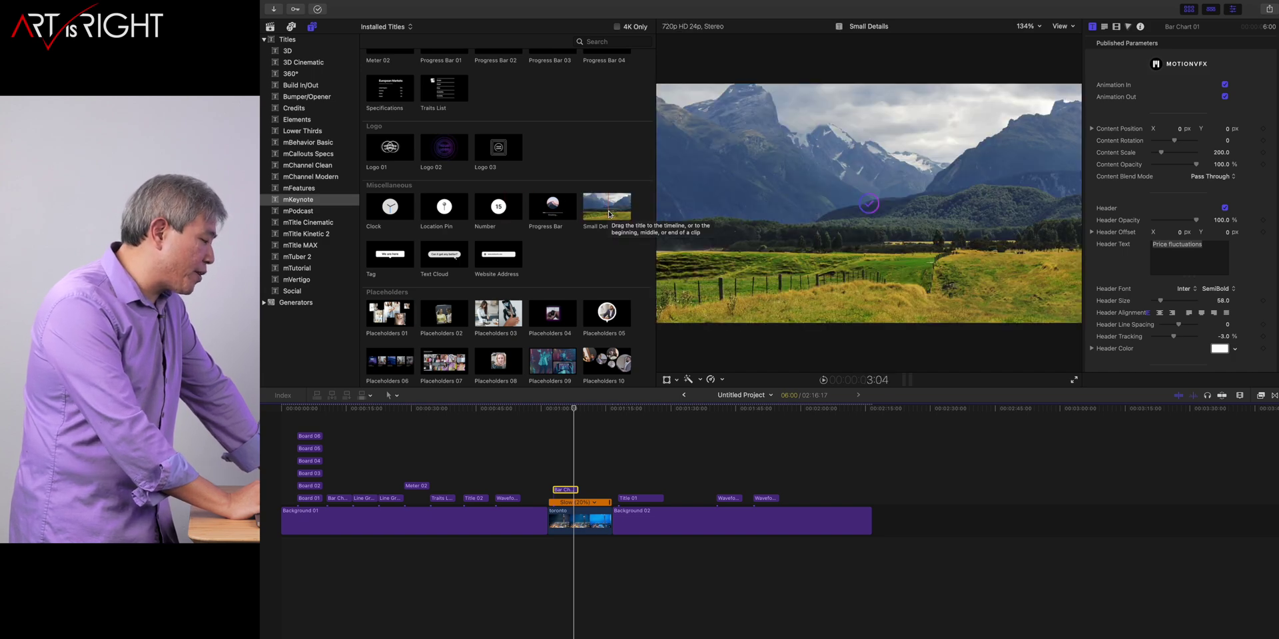
pyautogui.scroll(-3, 496, 268)
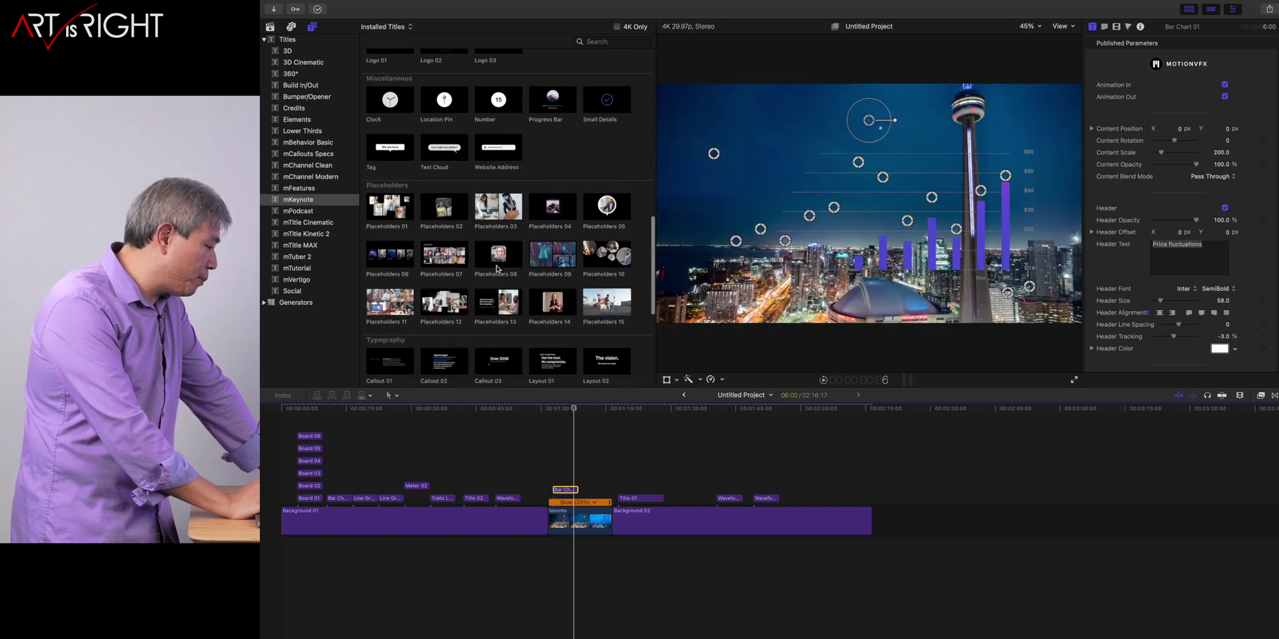
pyautogui.scroll(-2, 496, 268)
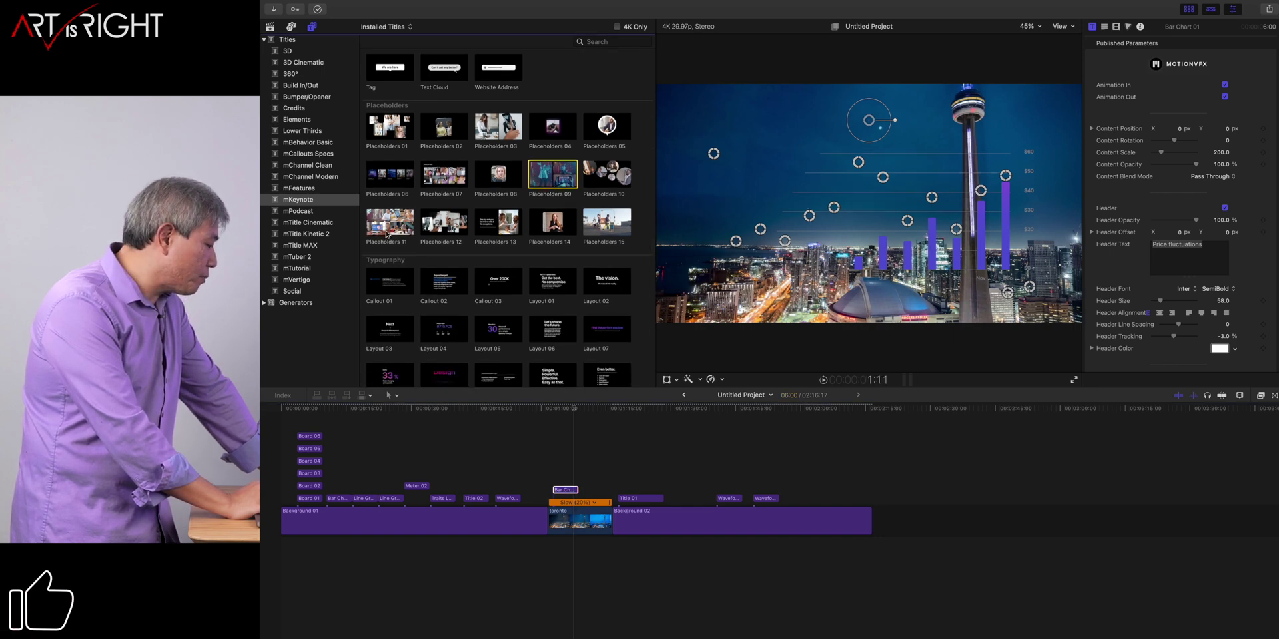
pyautogui.moveTo(386, 229); pyautogui.dragTo(680, 480)
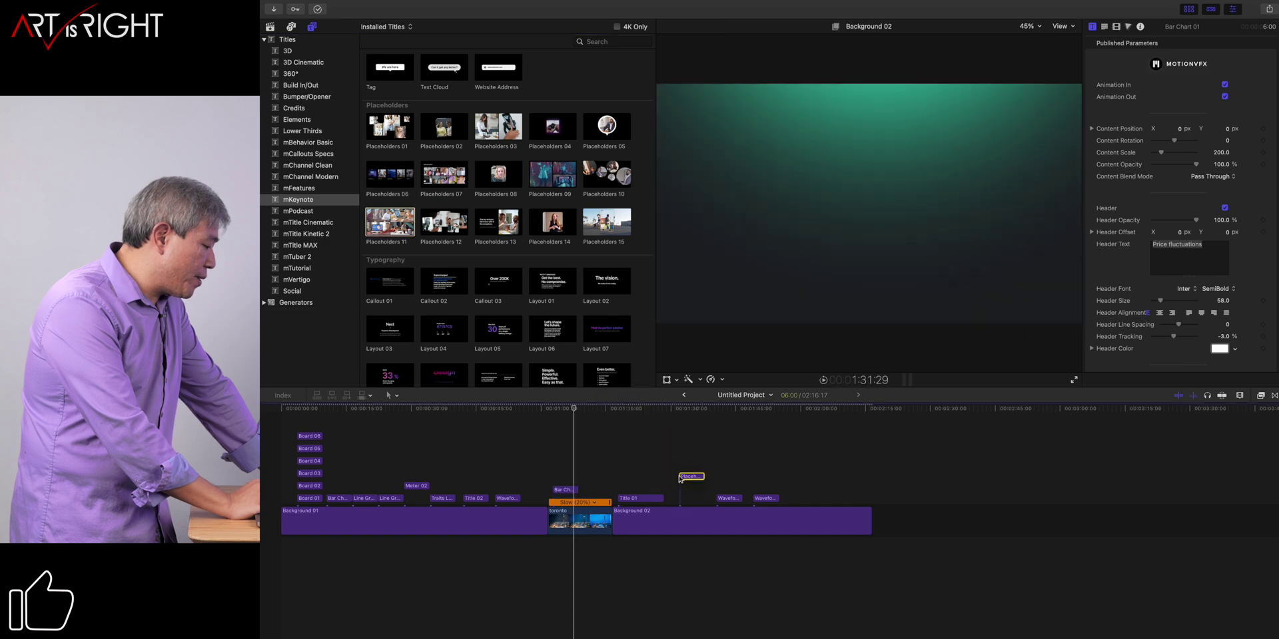
pyautogui.click(686, 409)
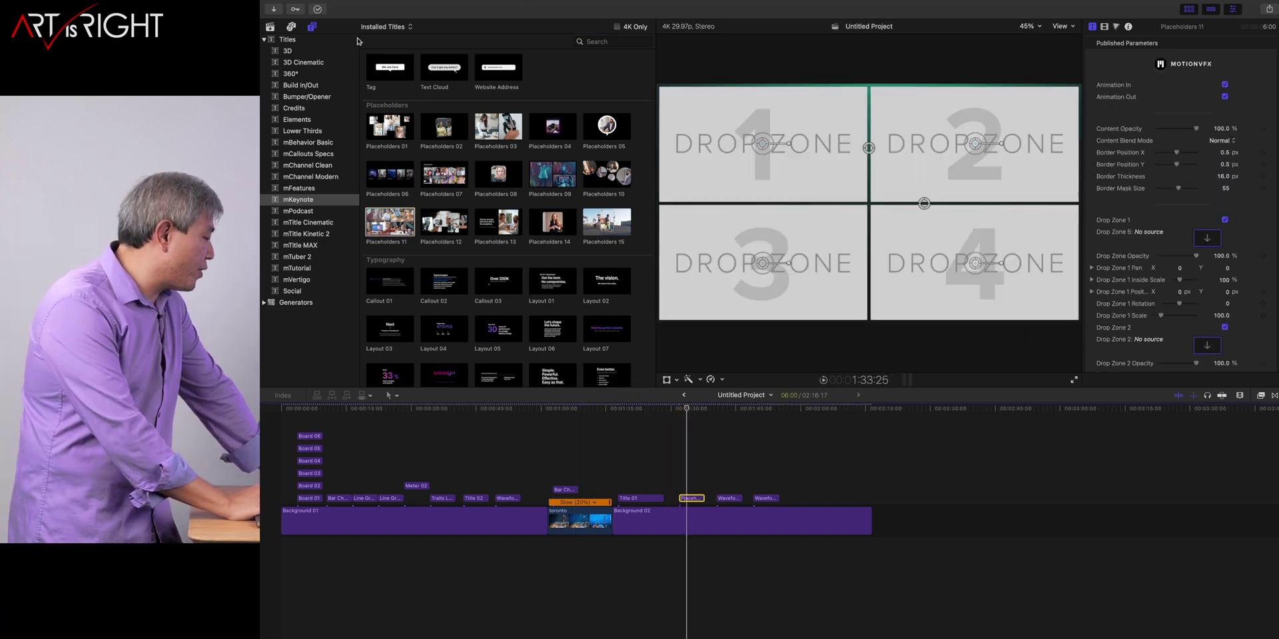
# Fill placeholder drop zones 1 and 2 with the toronto and DSC_6116 clips
pyautogui.click(271, 27)
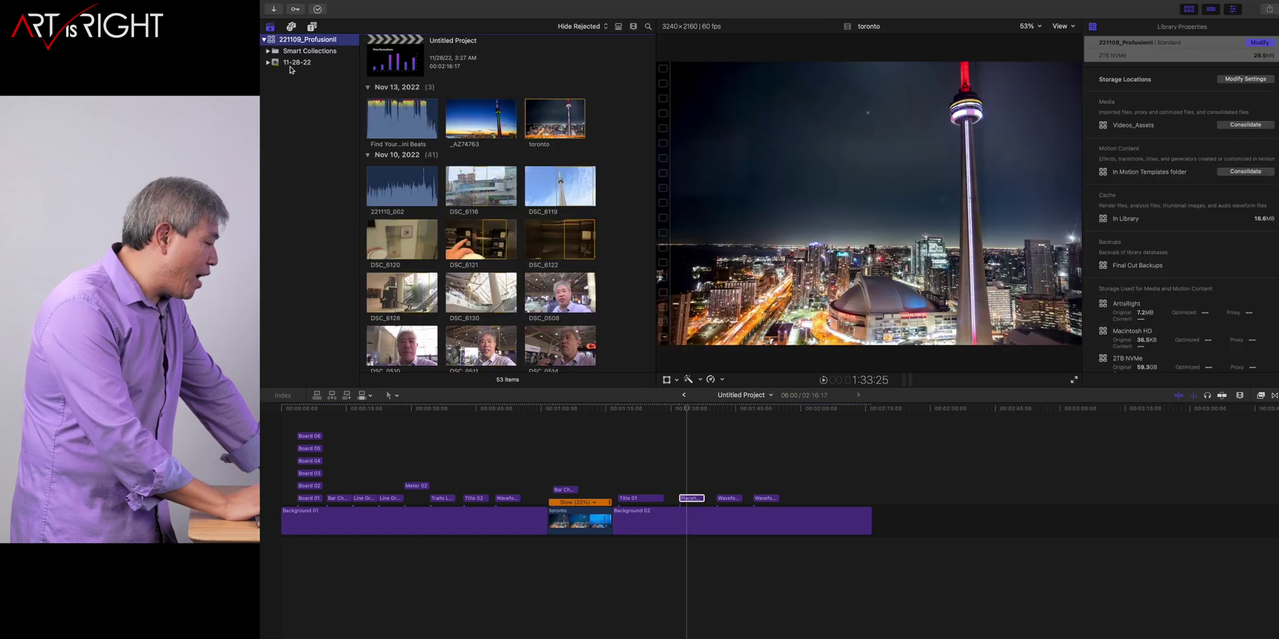
pyautogui.click(688, 409)
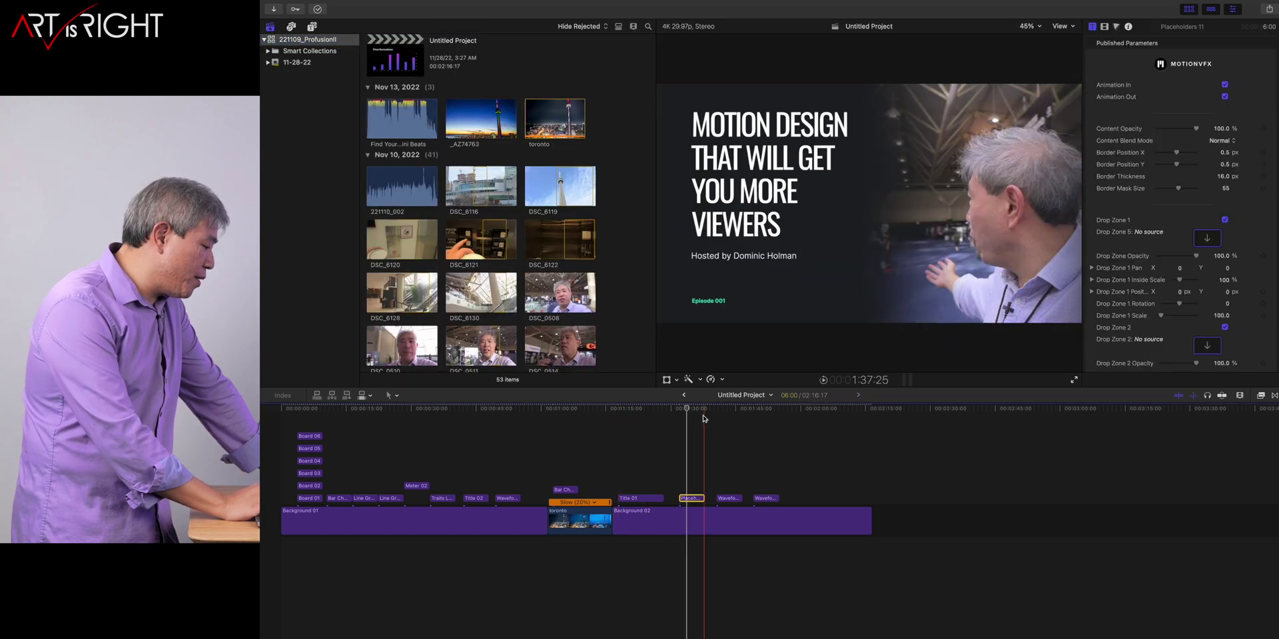
pyautogui.click(1207, 238)
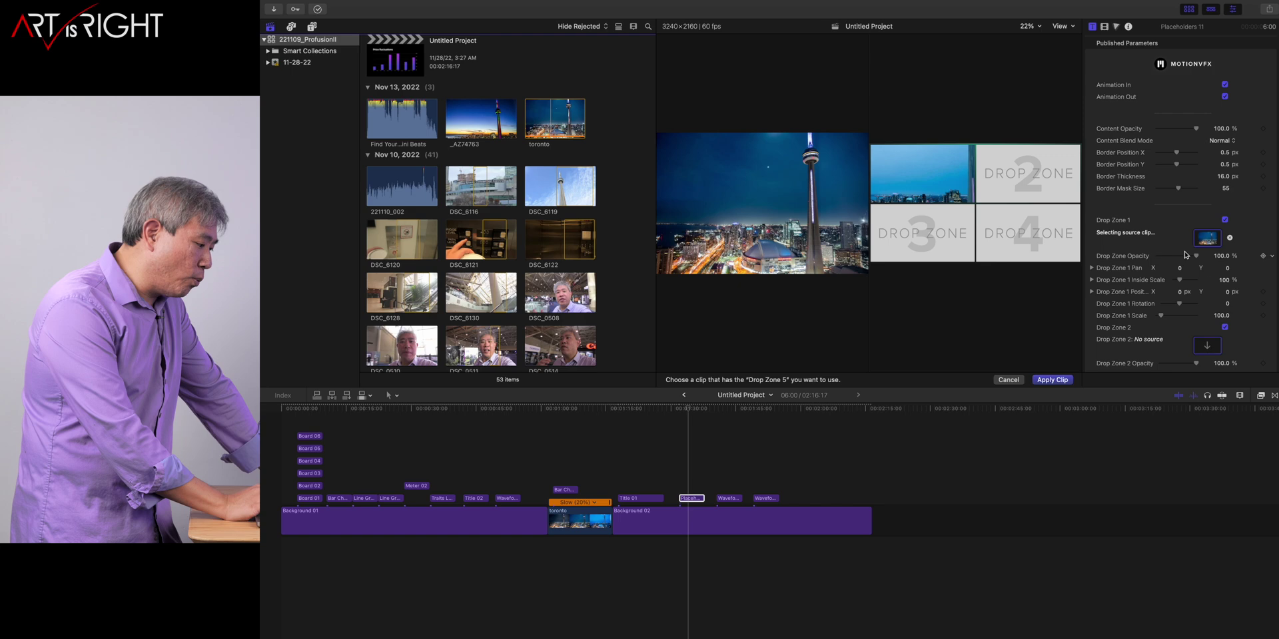
pyautogui.click(1206, 345)
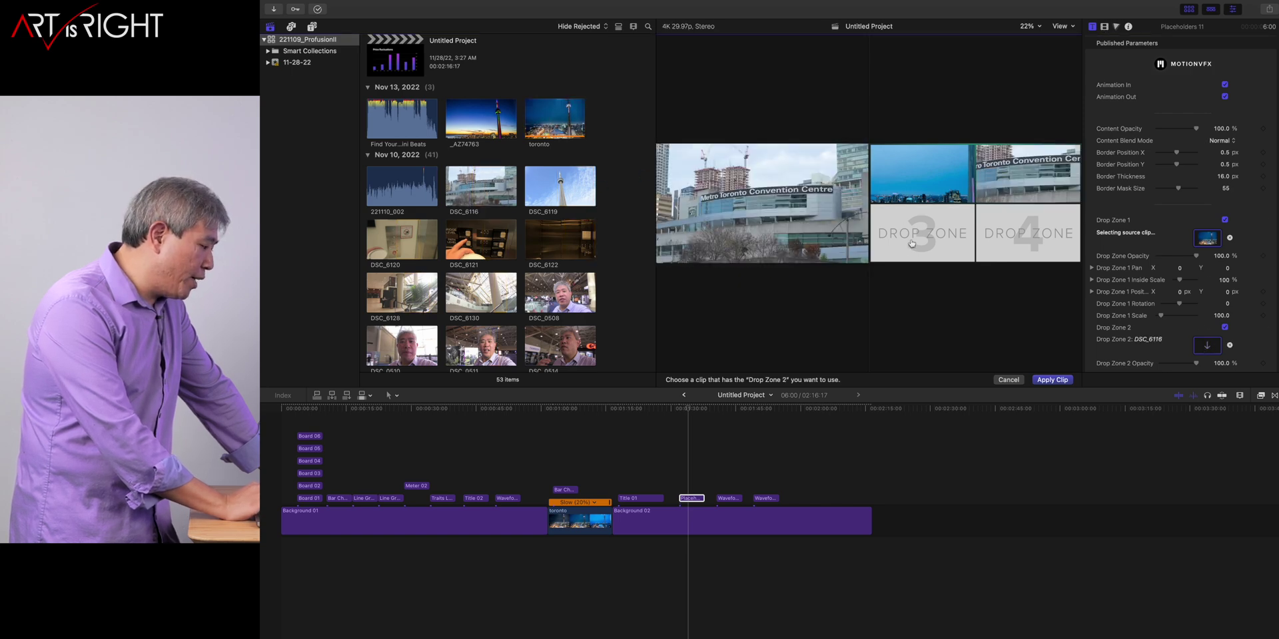
pyautogui.scroll(-5, 1089, 286)
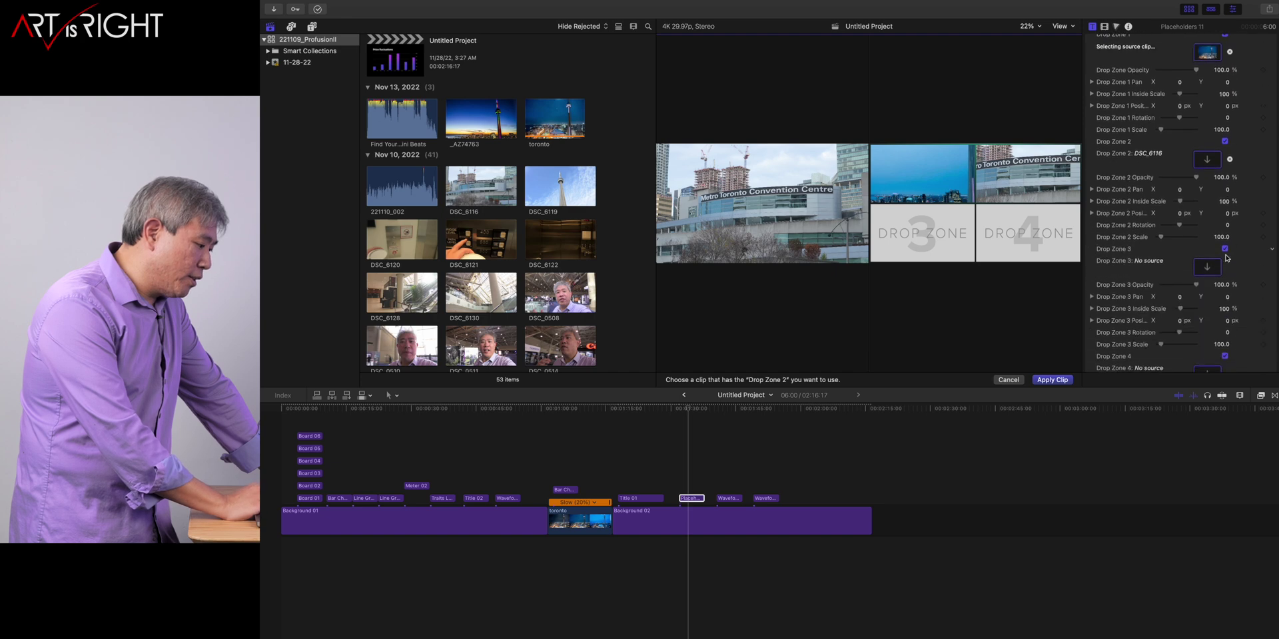
pyautogui.click(1207, 268)
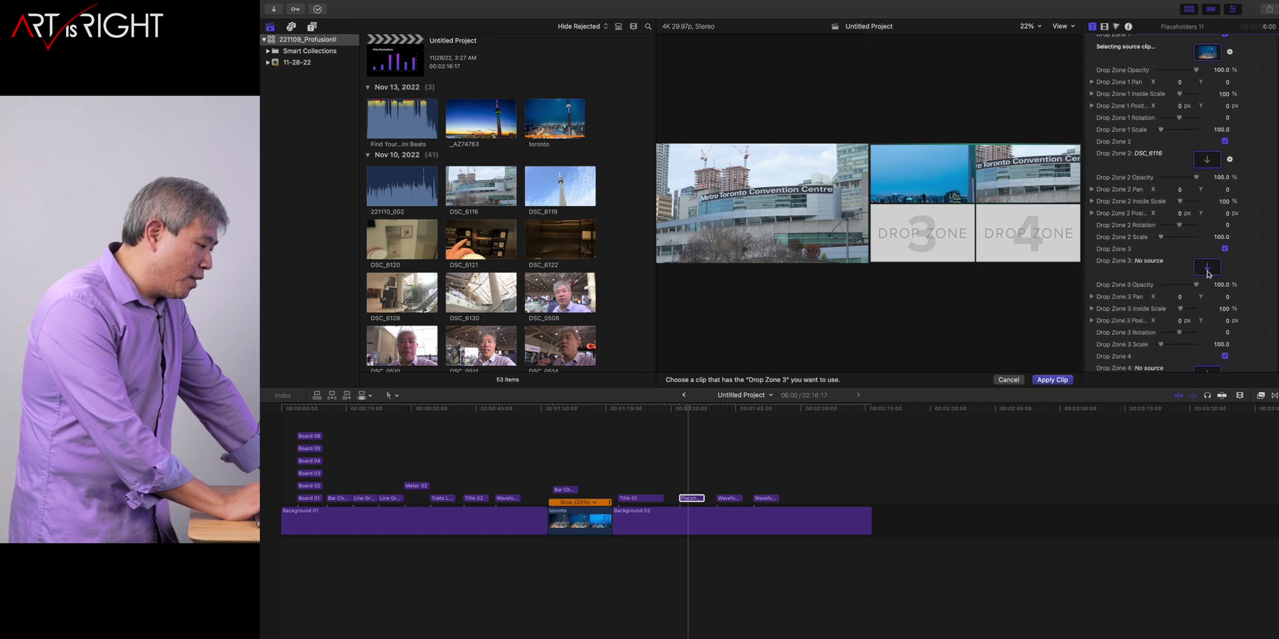
pyautogui.click(1052, 379)
# Fill drop zones 3 and 4 with the DSC_0508 and DSC_0526 clips
pyautogui.click(1203, 268)
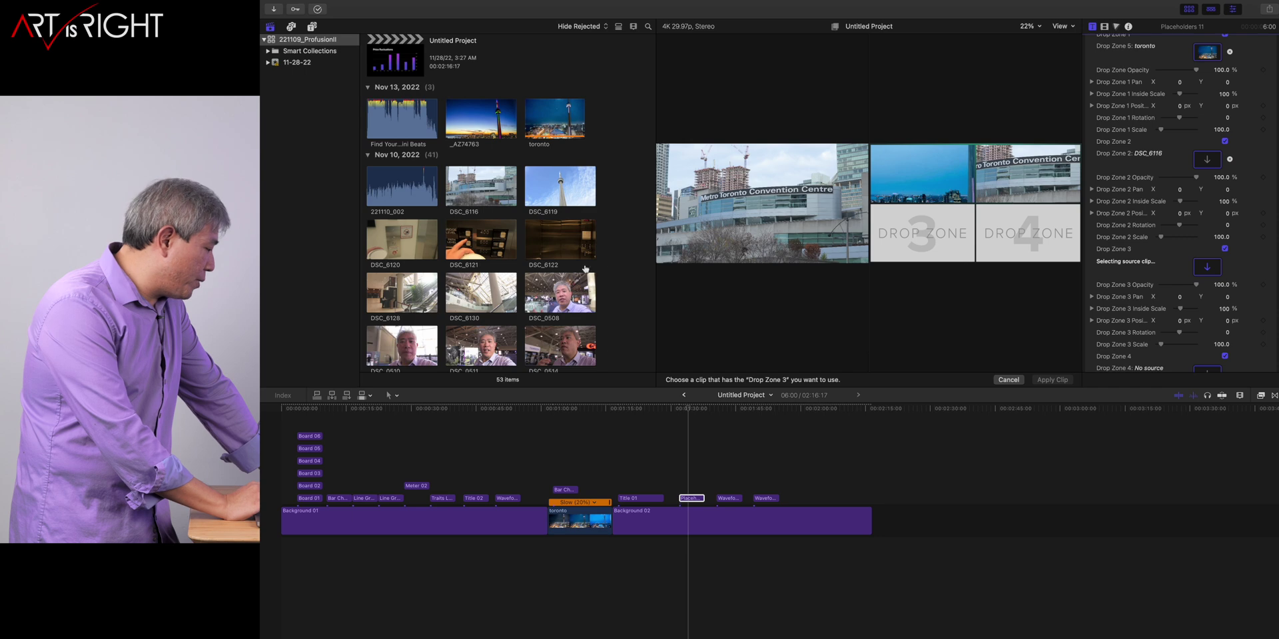
pyautogui.click(571, 301)
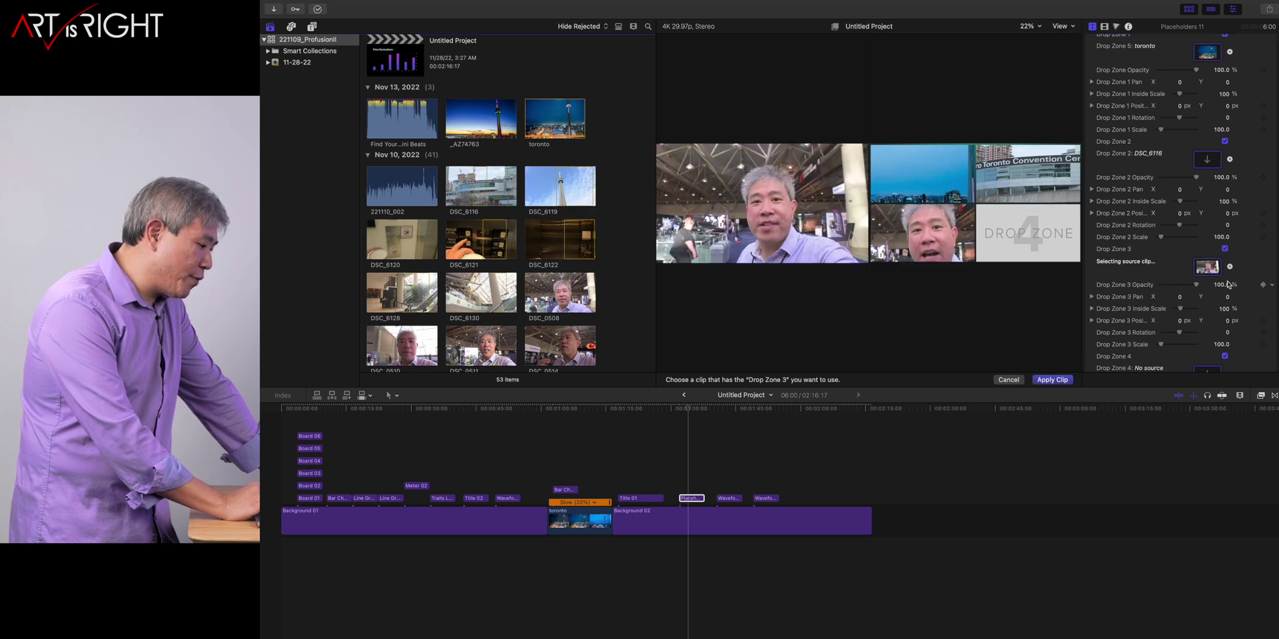
pyautogui.click(1053, 379)
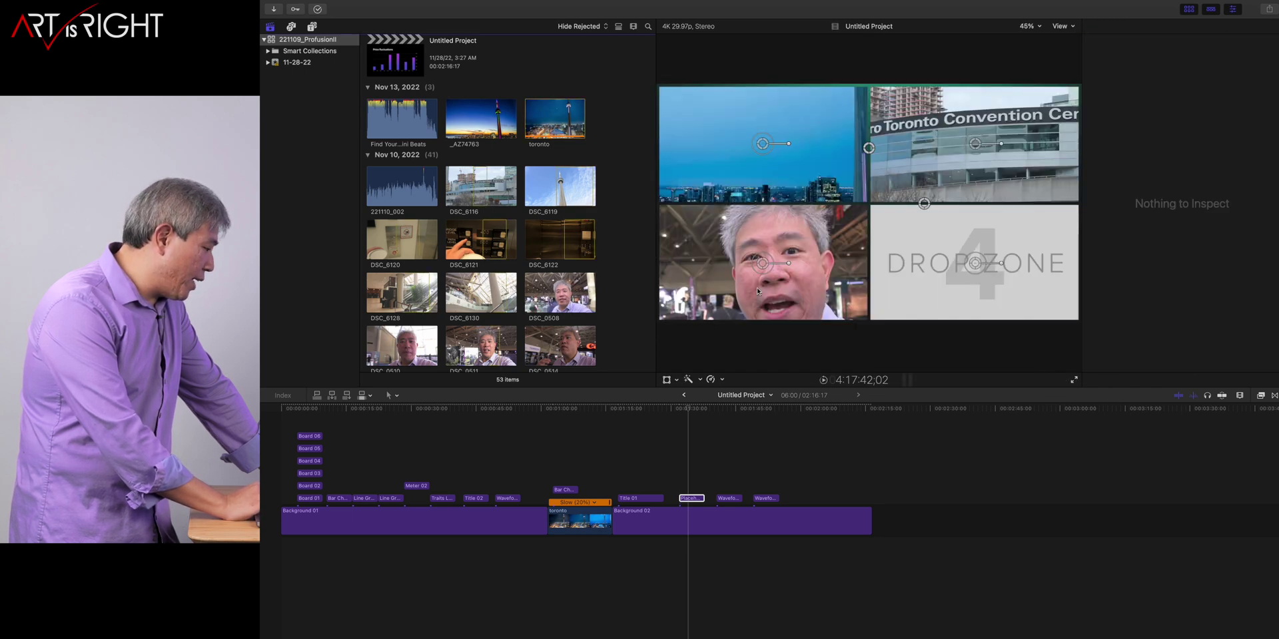
pyautogui.click(931, 283)
pyautogui.scroll(-10, 1274, 308)
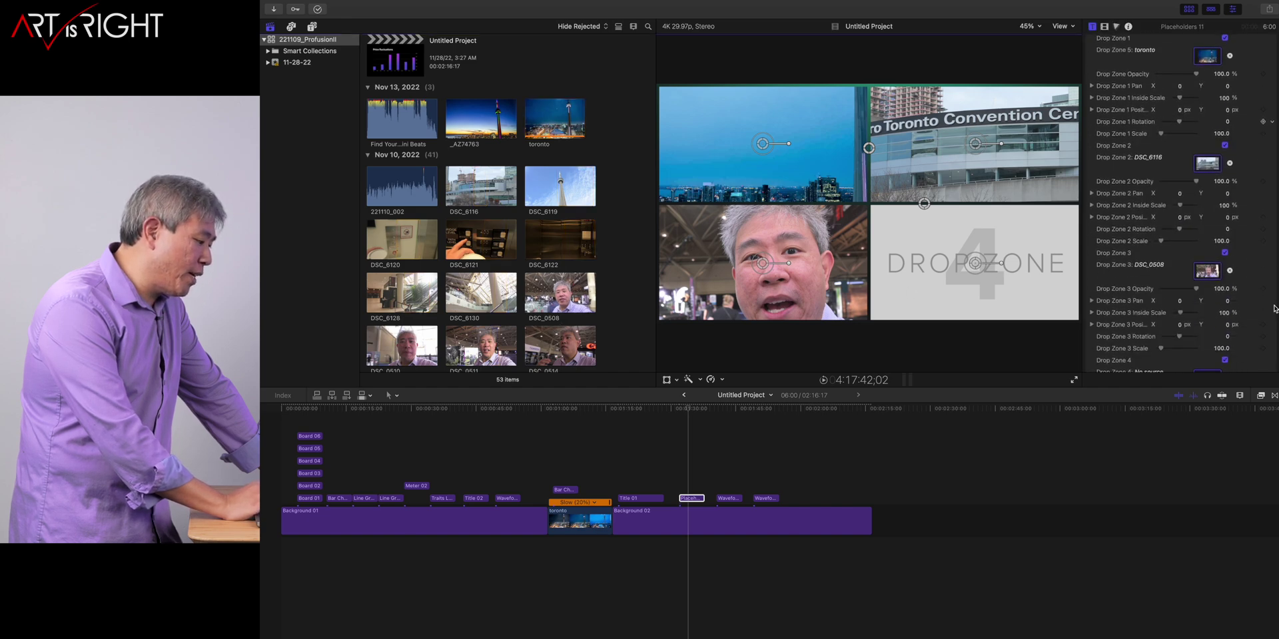
pyautogui.click(1208, 295)
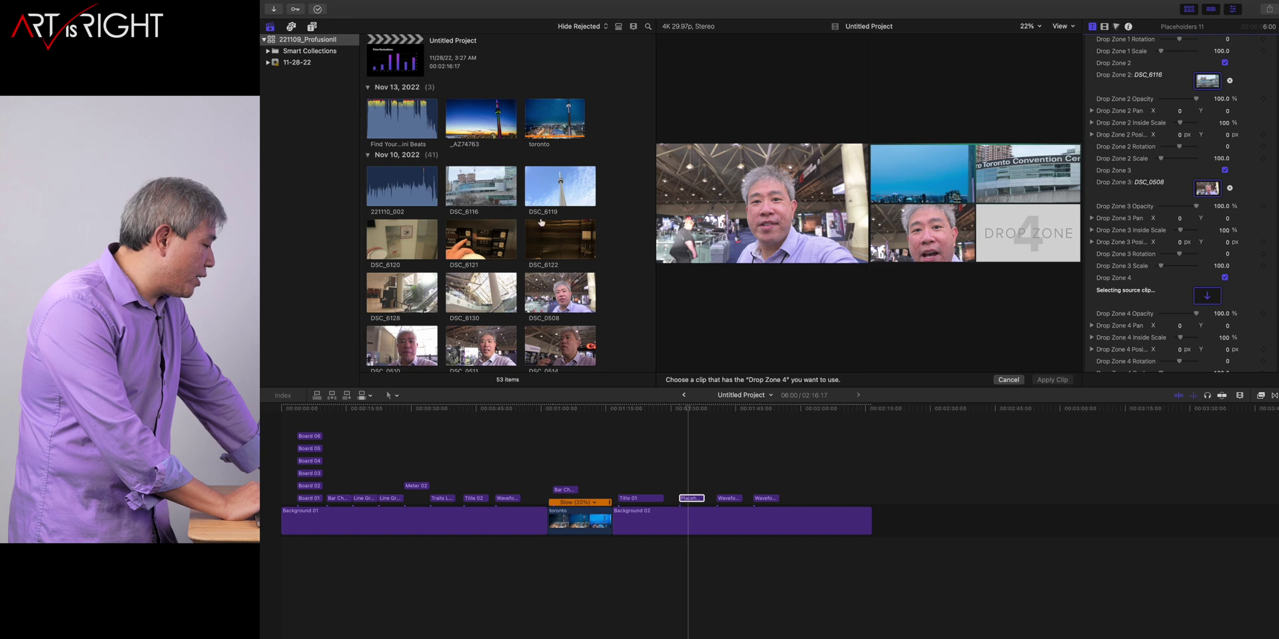
pyautogui.scroll(-10, 541, 222)
pyautogui.click(404, 207)
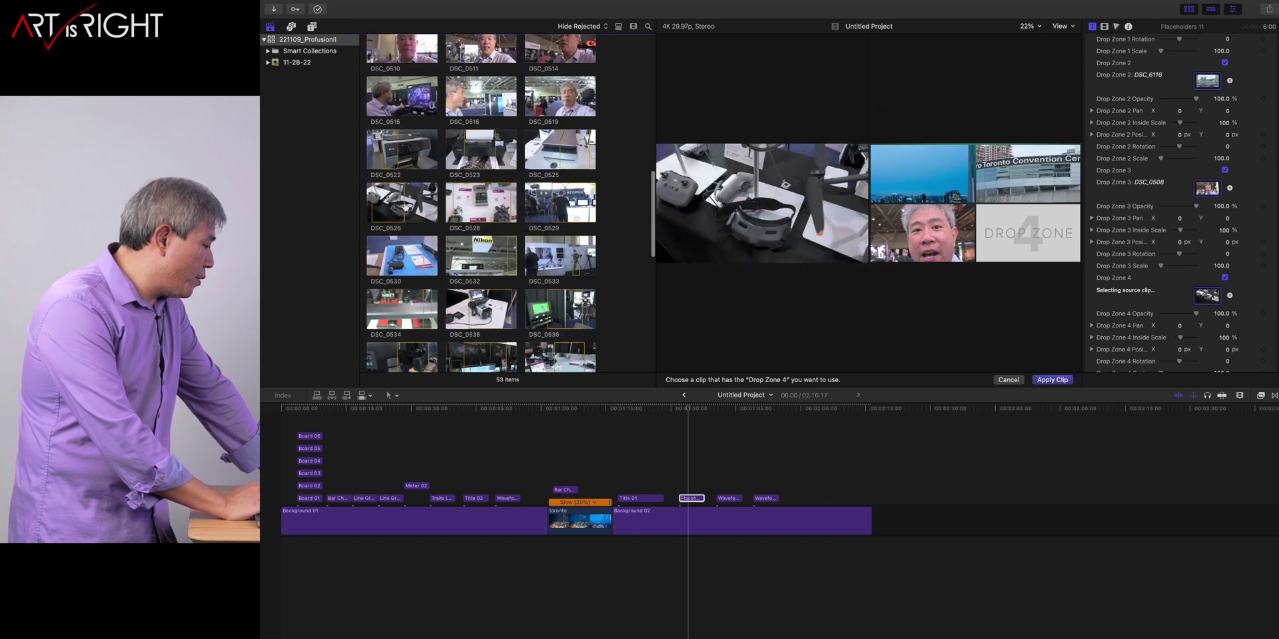
pyautogui.click(1051, 380)
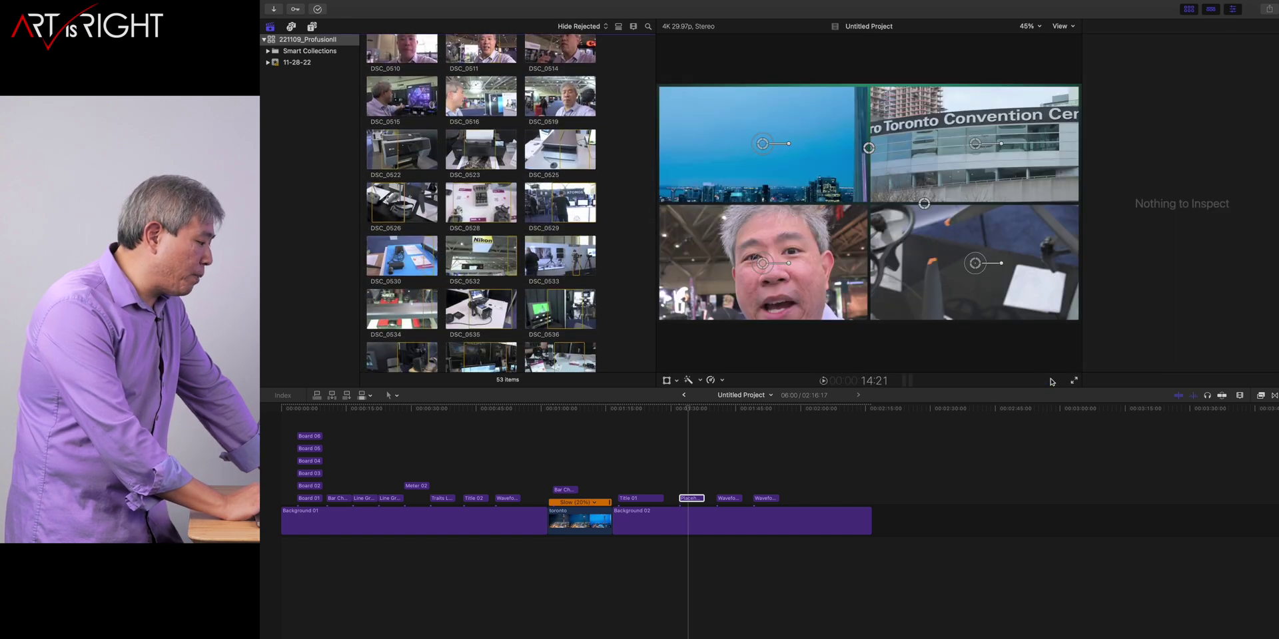
# Play back the four-clip placeholder layout, then return to the titles list
pyautogui.click(682, 421)
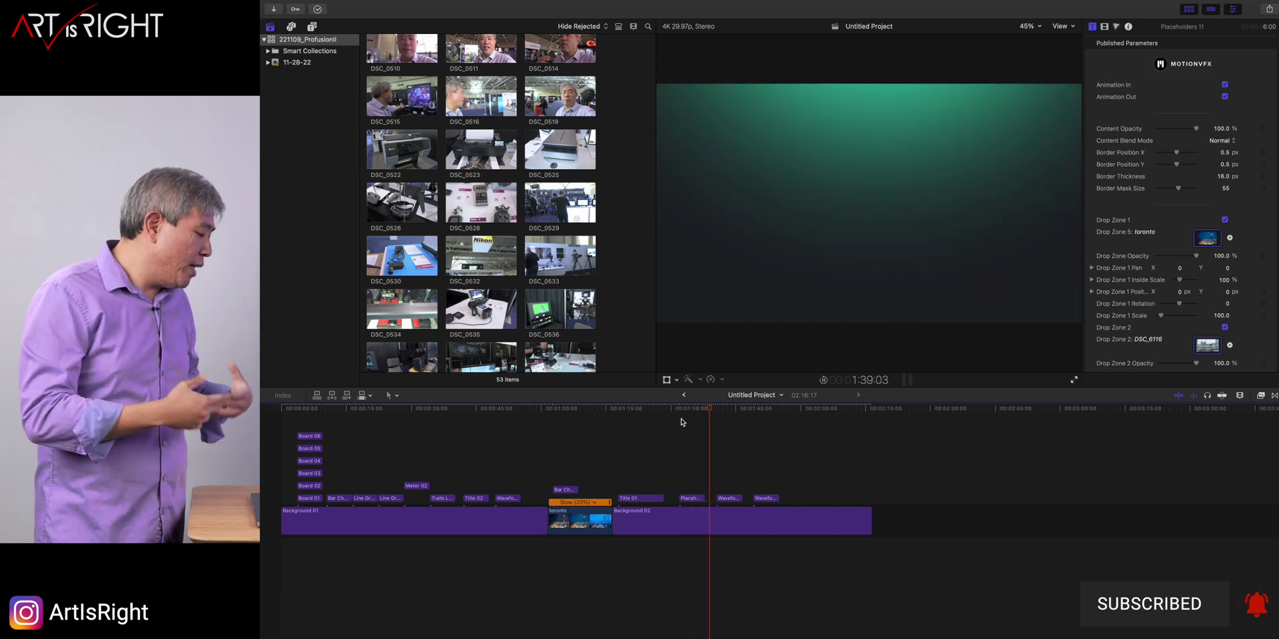
pyautogui.press('space')
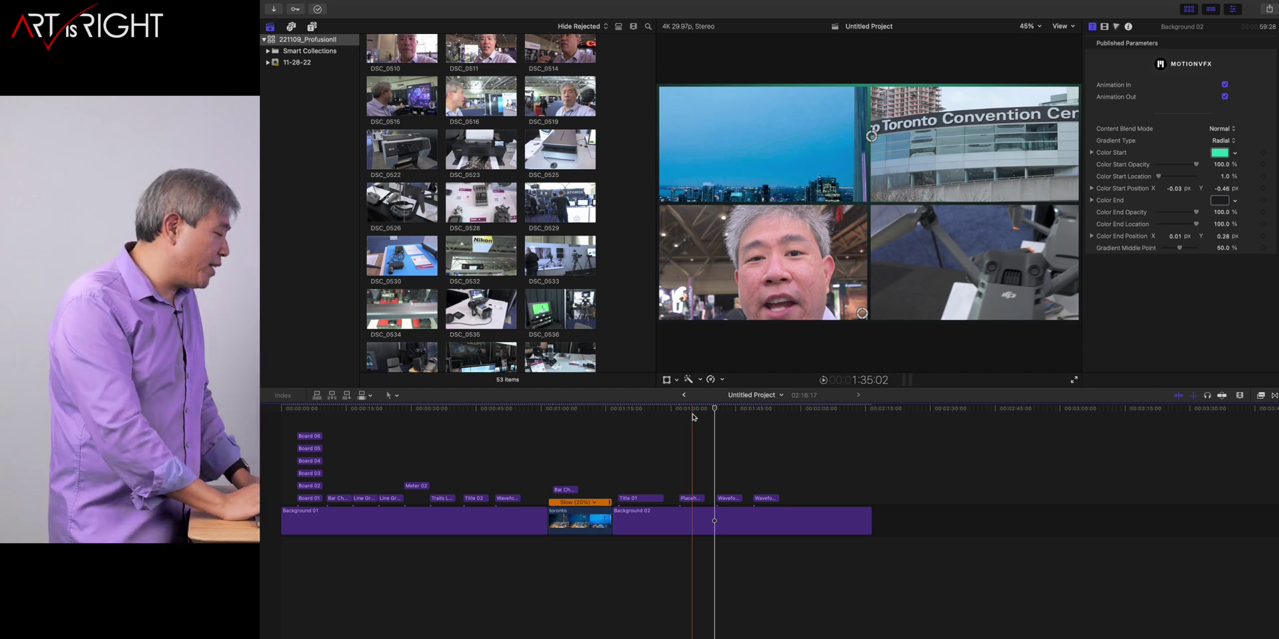
pyautogui.click(313, 26)
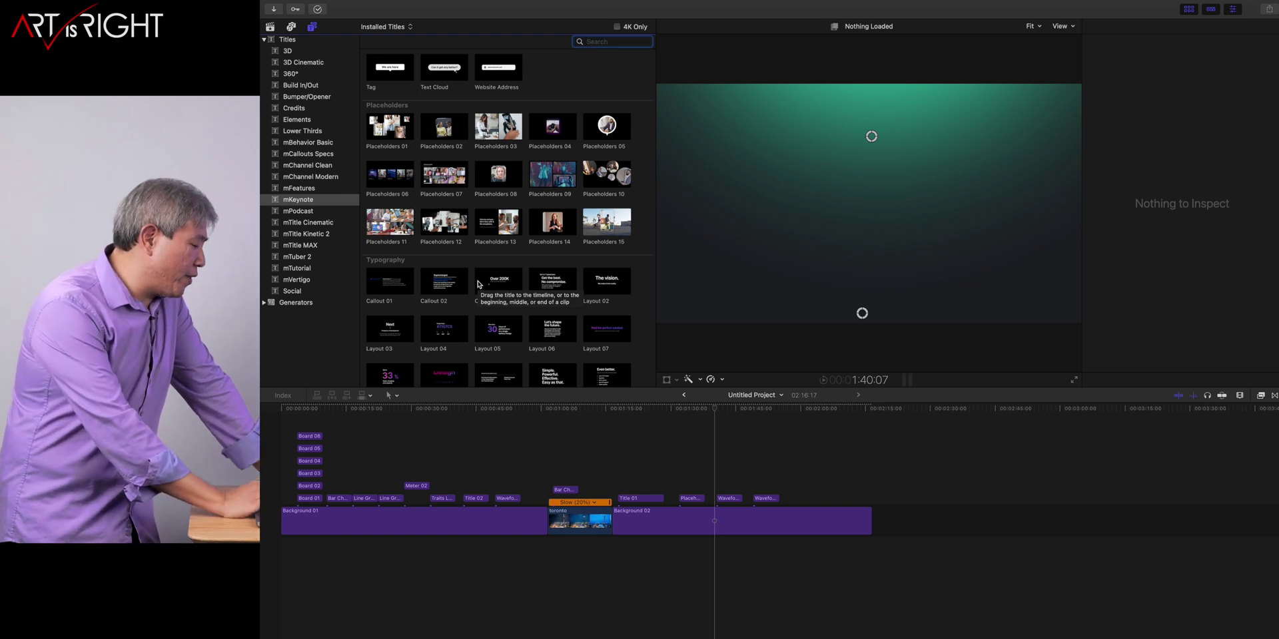
# Add the mKeynote List 01 title to the timeline and play its animation
pyautogui.scroll(-5, 477, 284)
pyautogui.click(437, 213)
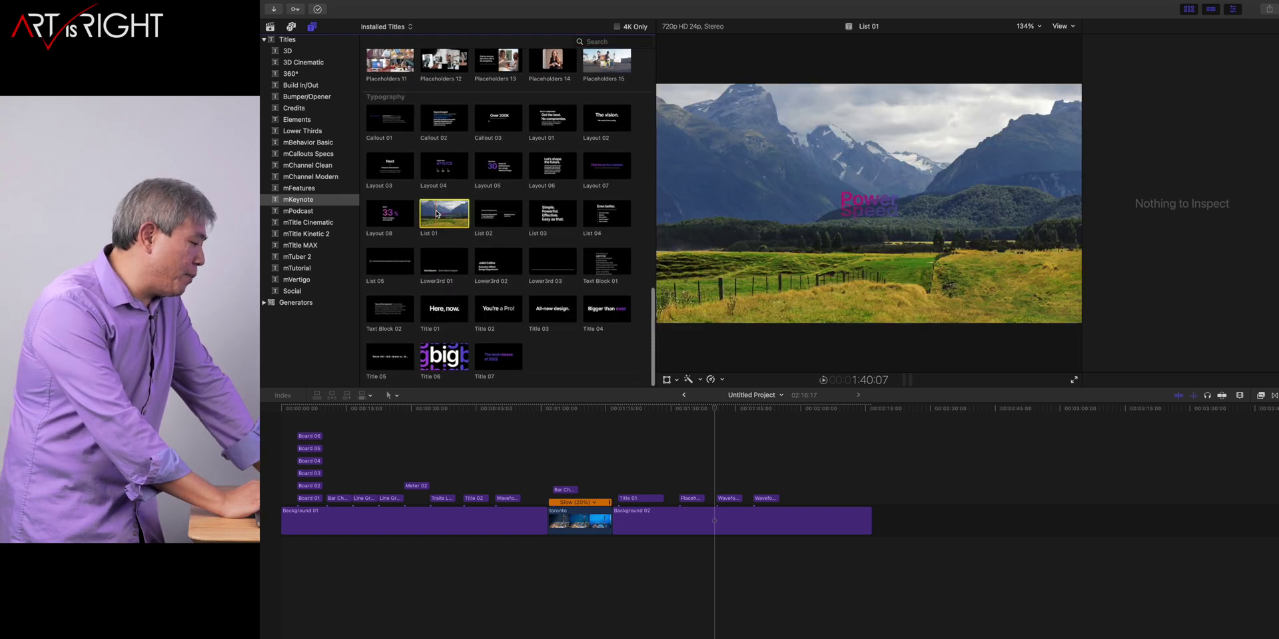
pyautogui.moveTo(437, 213); pyautogui.dragTo(795, 440)
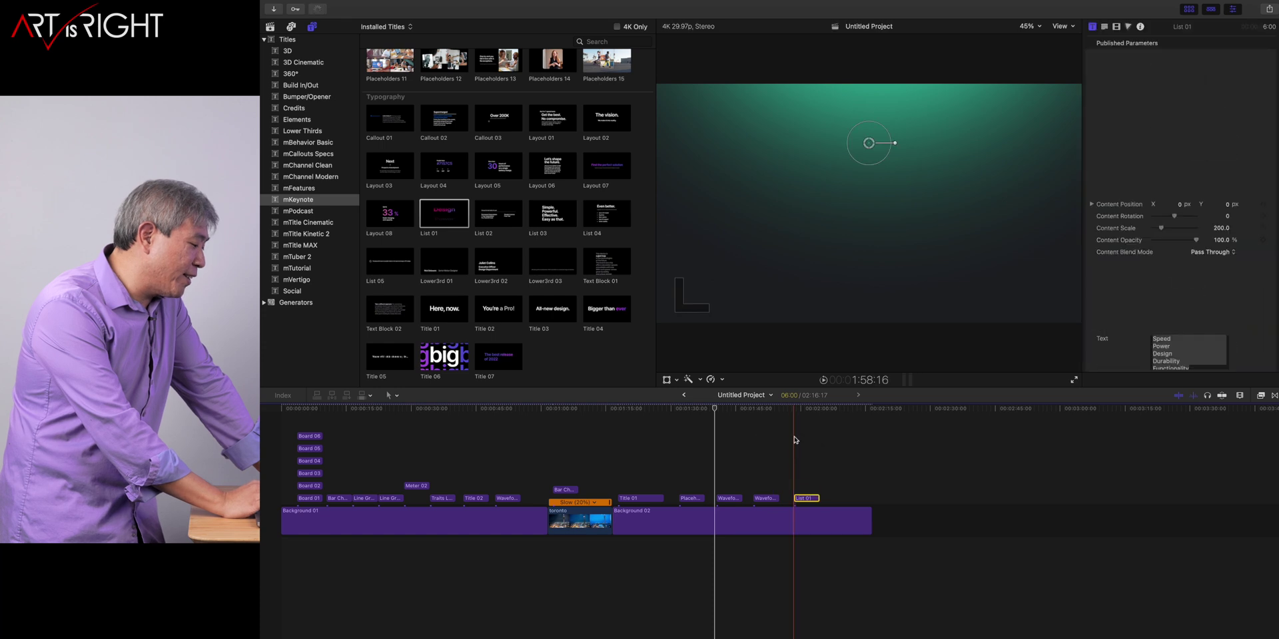
pyautogui.click(793, 411)
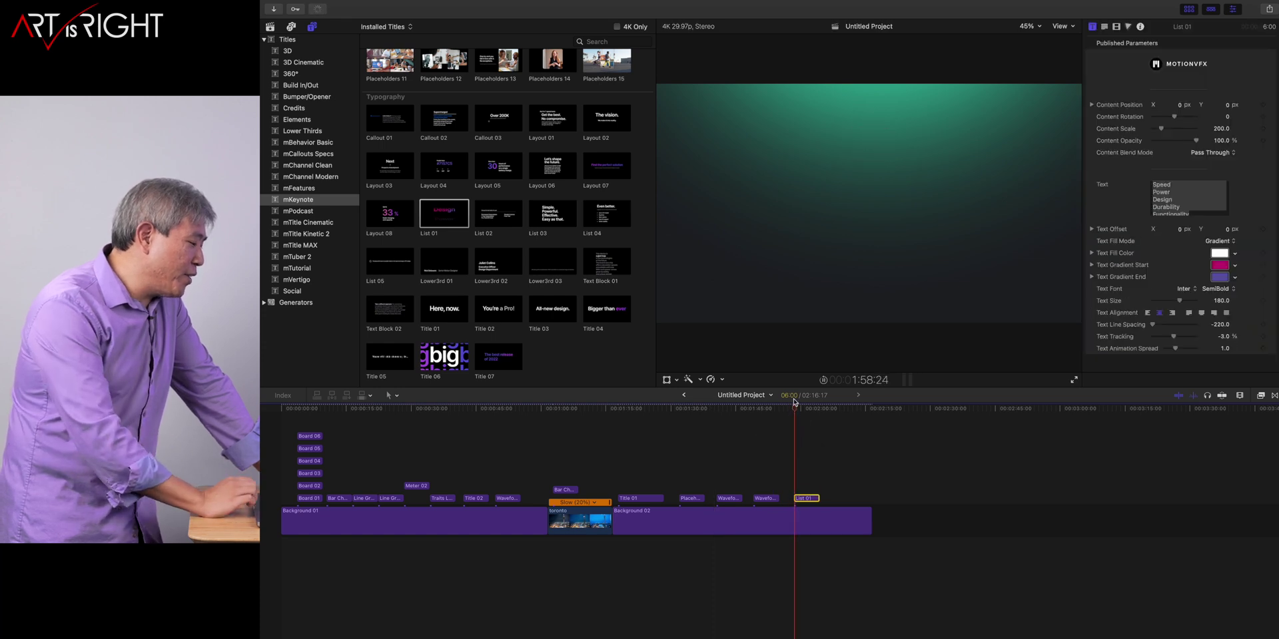
pyautogui.press('space')
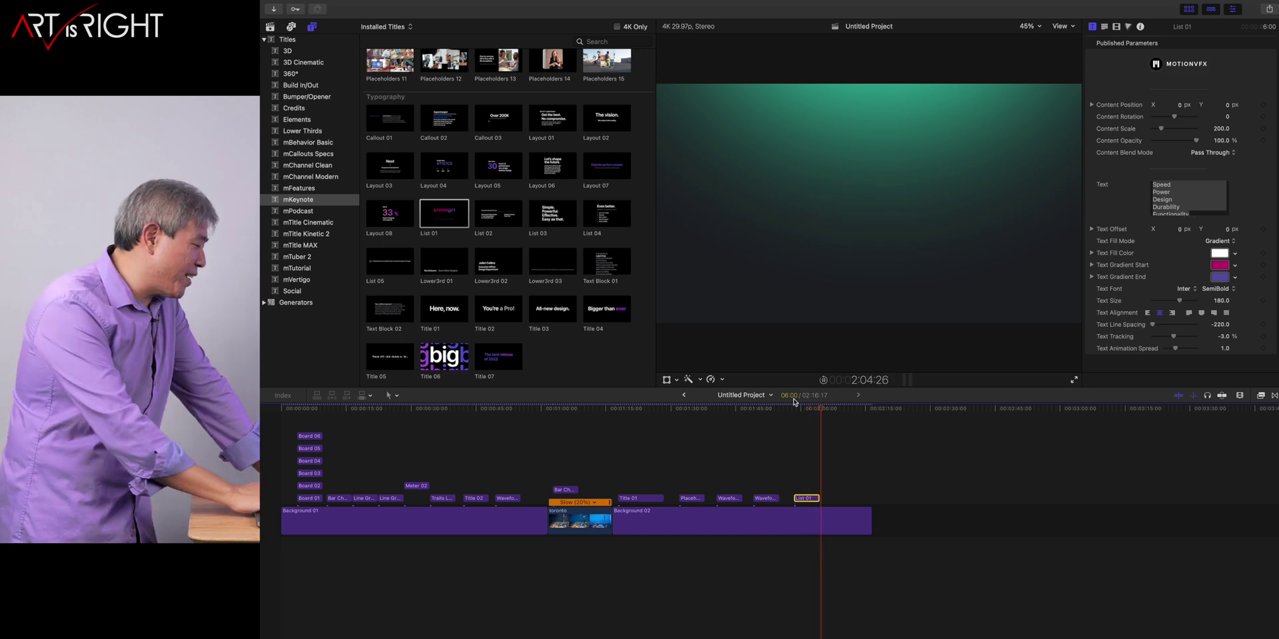
pyautogui.press('space')
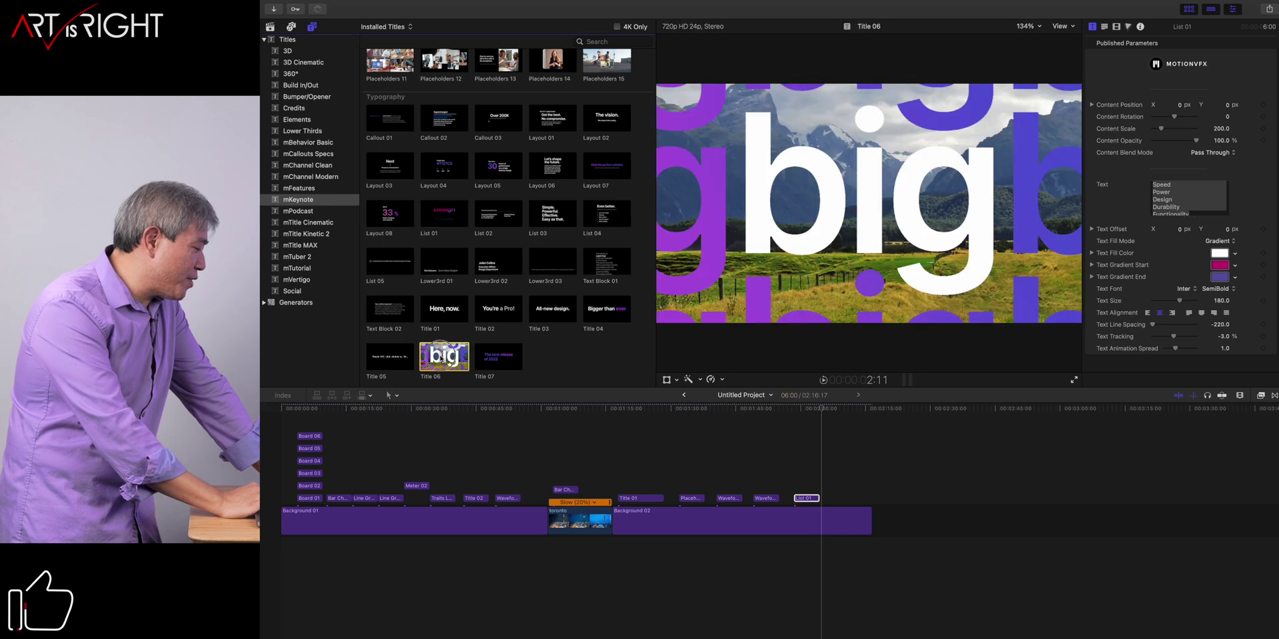
# Add the Title 06 'big' title after List 01 and play it
pyautogui.moveTo(445, 357); pyautogui.dragTo(833, 486)
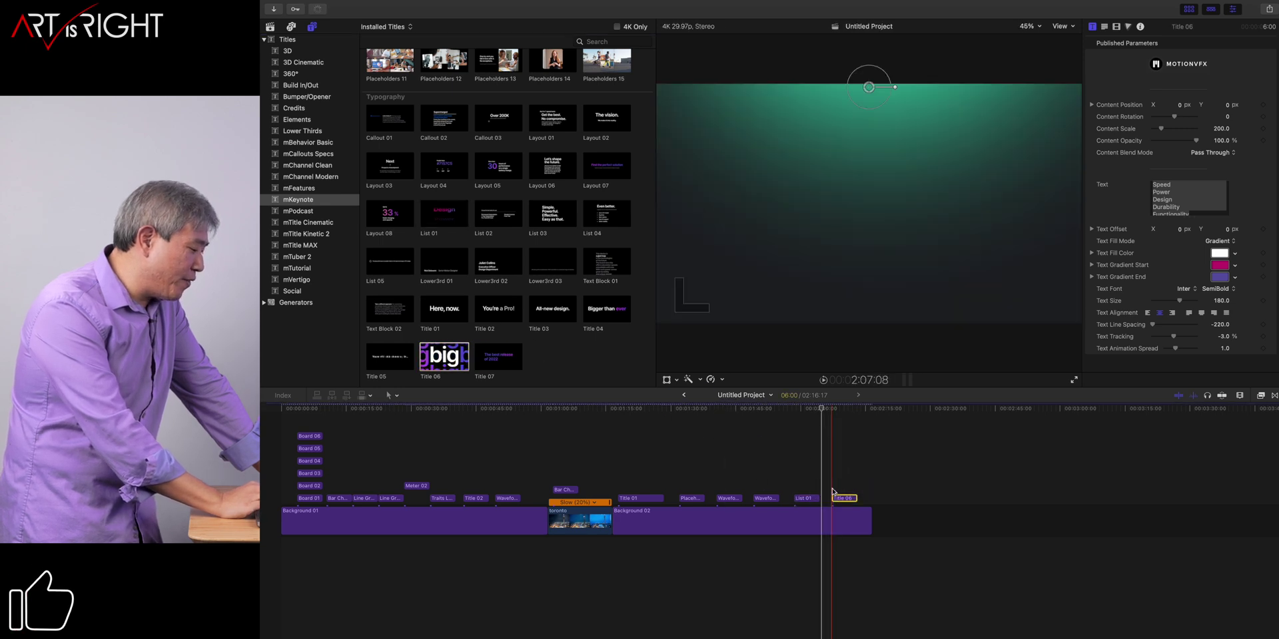
pyautogui.press('space')
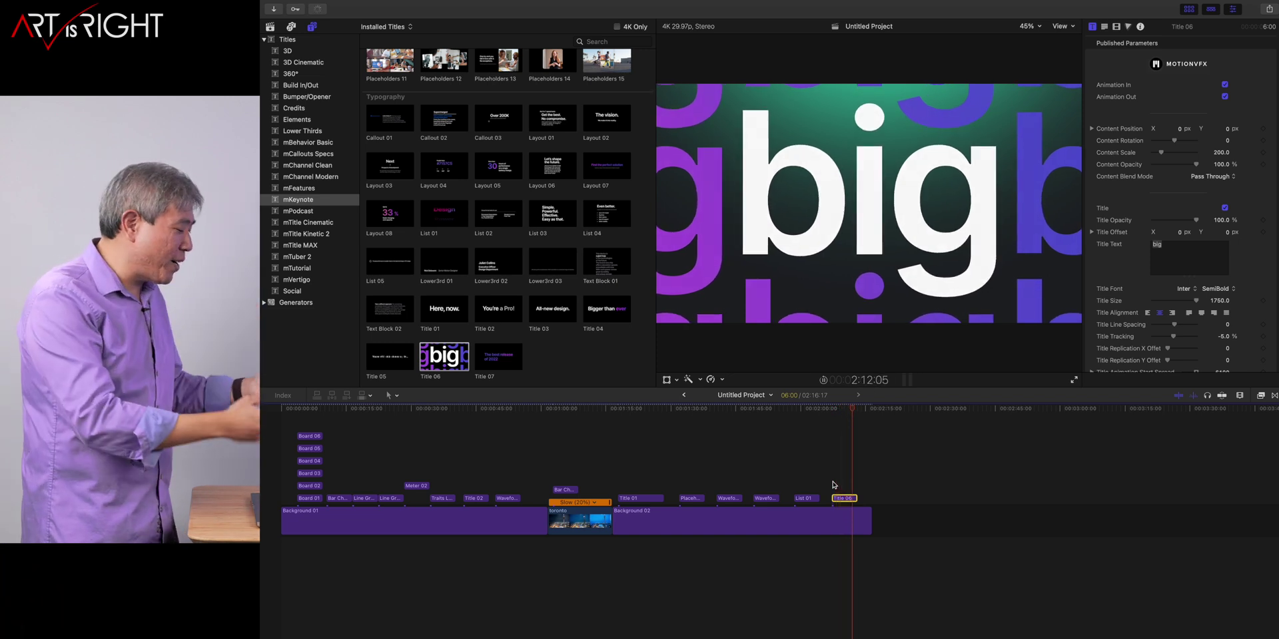
pyautogui.press('space')
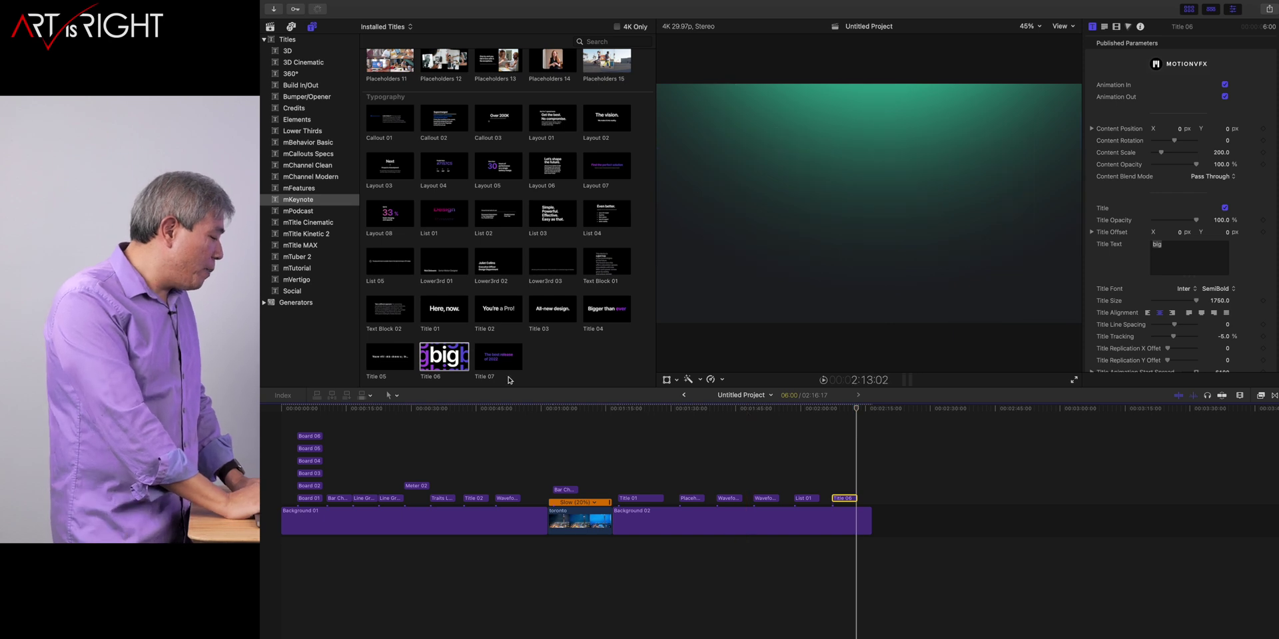
# Return to the 221109_ProFusion project and play its ART is RIGHT logo opener from the start
pyautogui.click(683, 395)
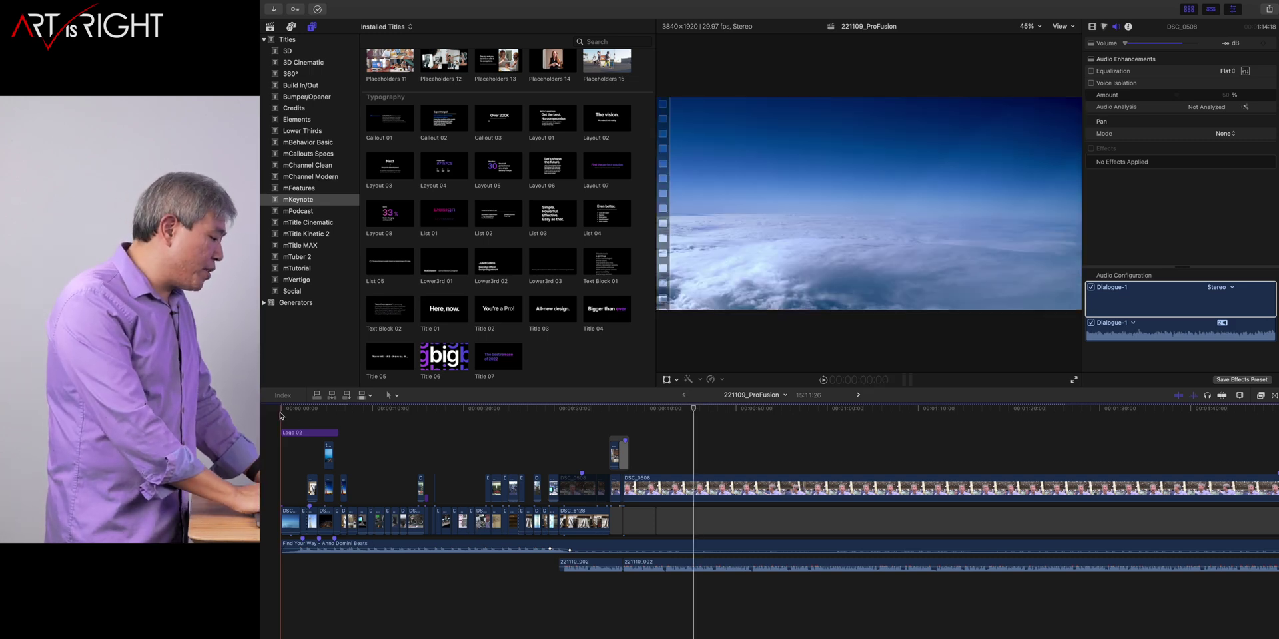
pyautogui.press('space')
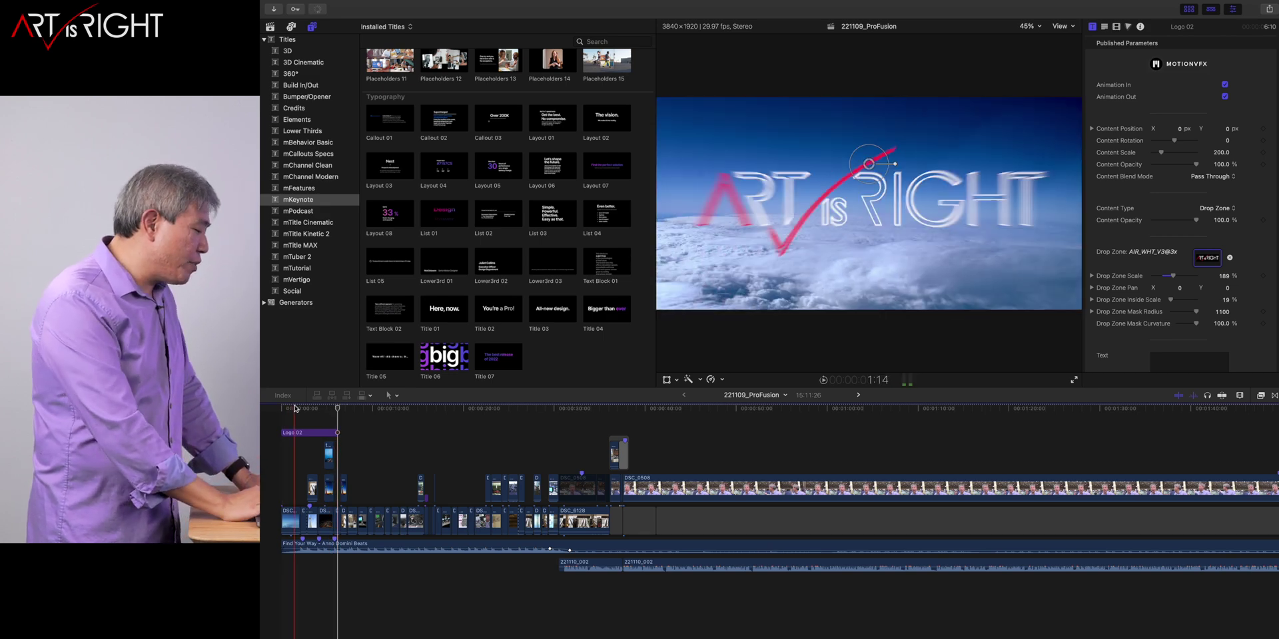
pyautogui.click(294, 407)
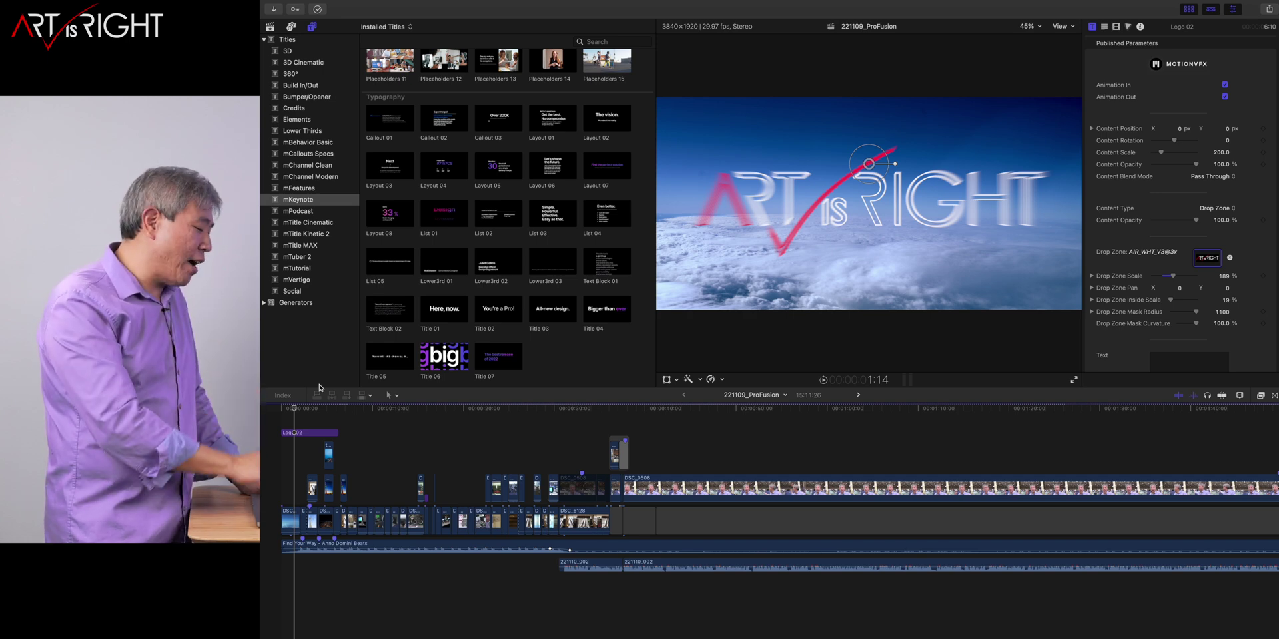
pyautogui.click(270, 412)
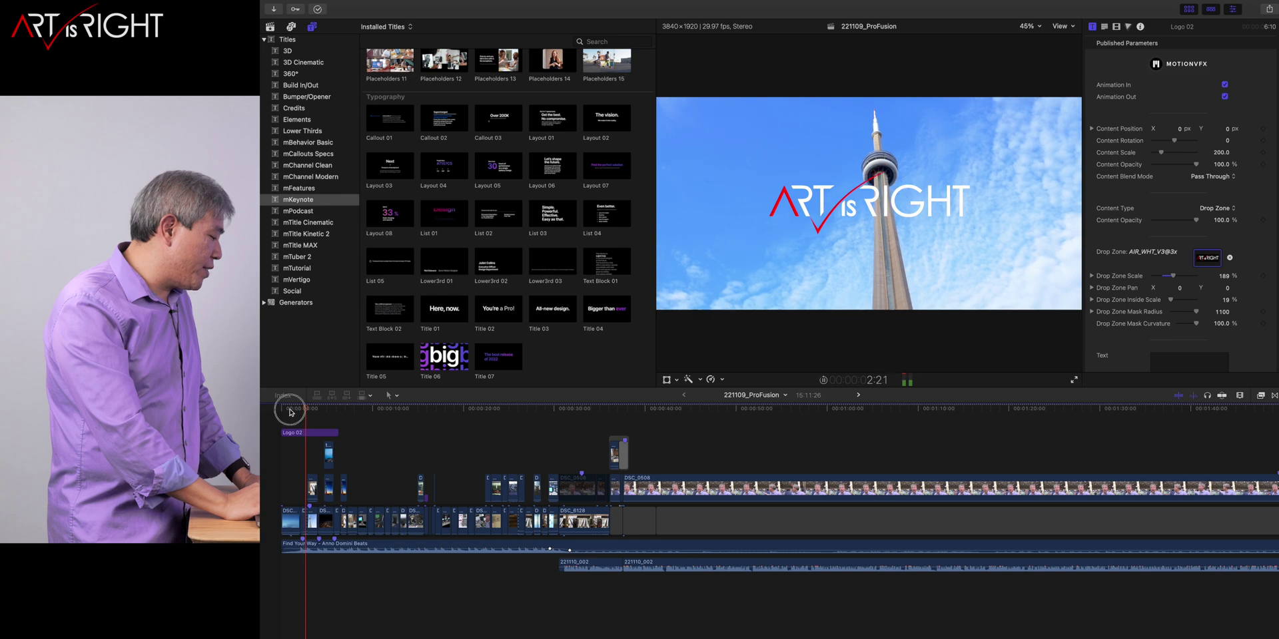
pyautogui.press('space')
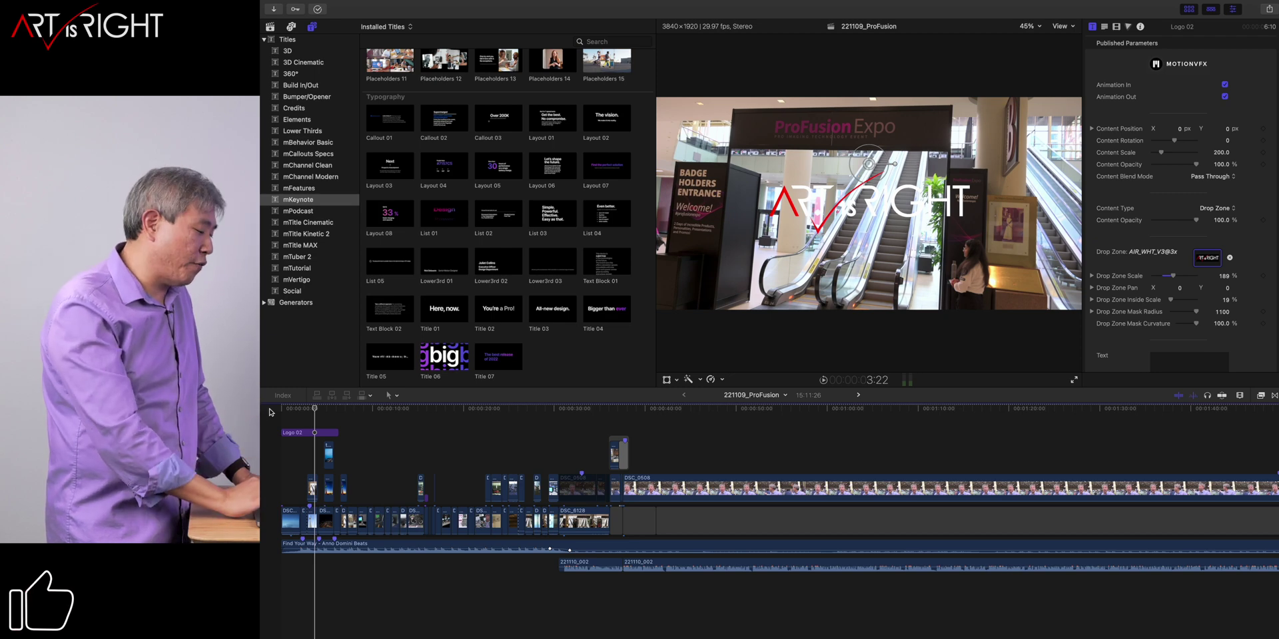
# Zoom the timeline out and move ahead to the presenter and lower-third section
pyautogui.click(805, 437)
pyautogui.hscroll(3, 804, 437)
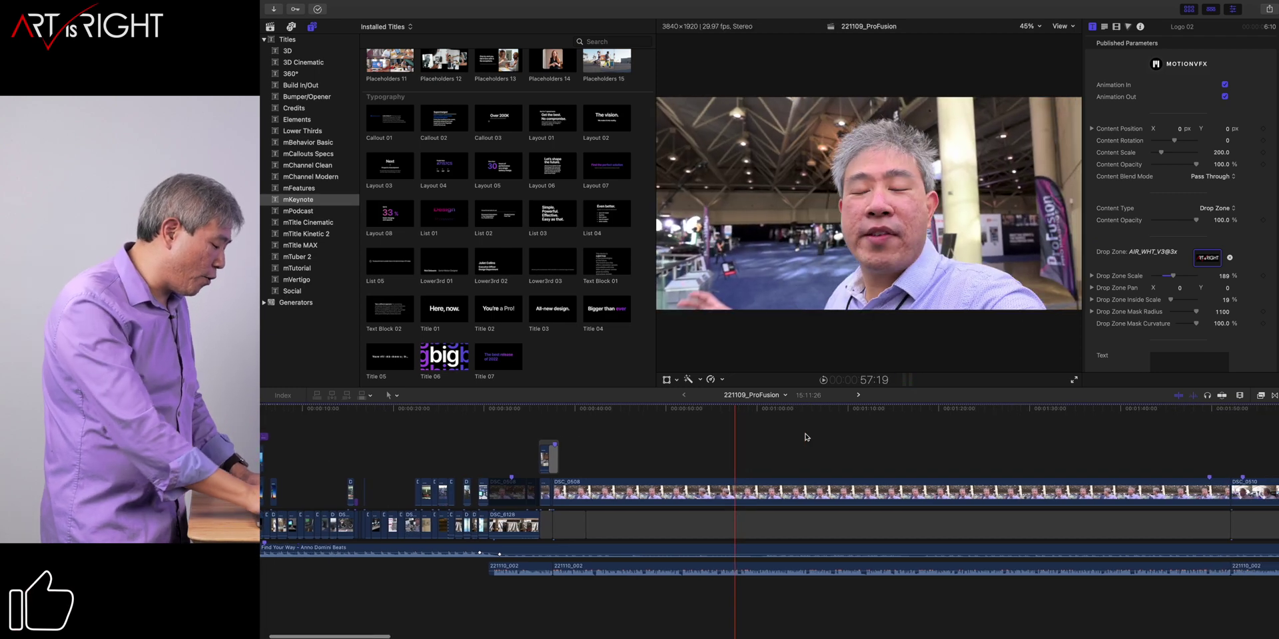
pyautogui.press('super+minus')
pyautogui.press('super+minus')
pyautogui.press('super+minus')
pyautogui.click(424, 436)
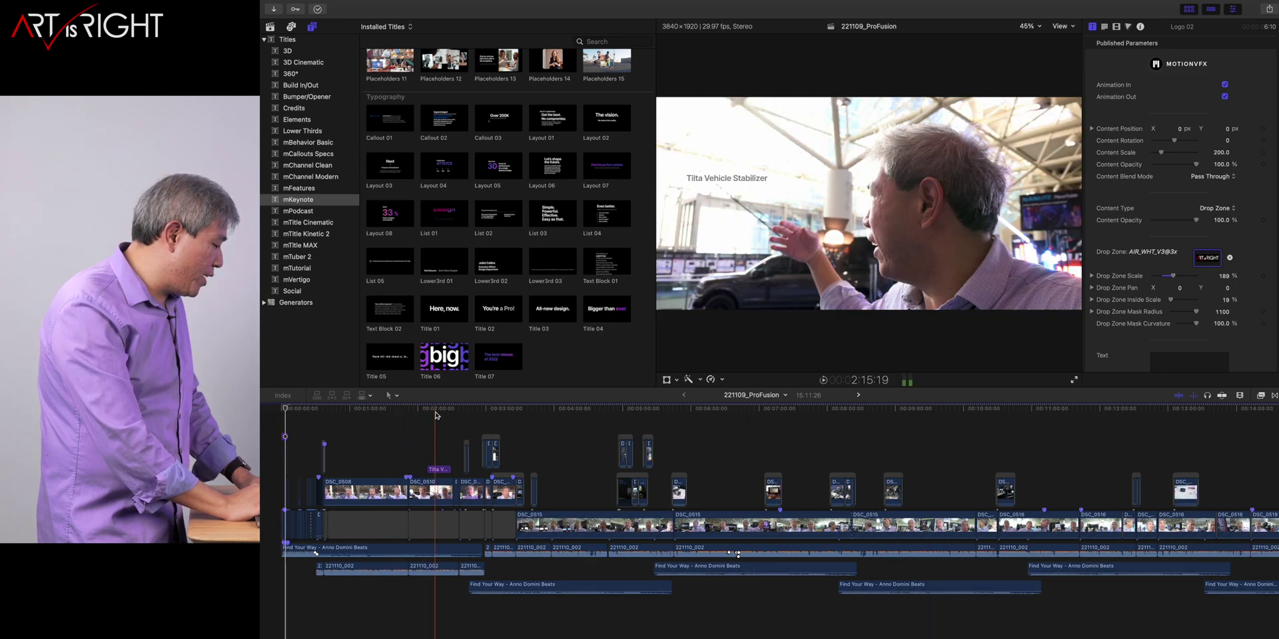
# Select the Tilta Vehicle Stabilizer lower third and play through the closing end logo
pyautogui.click(436, 415)
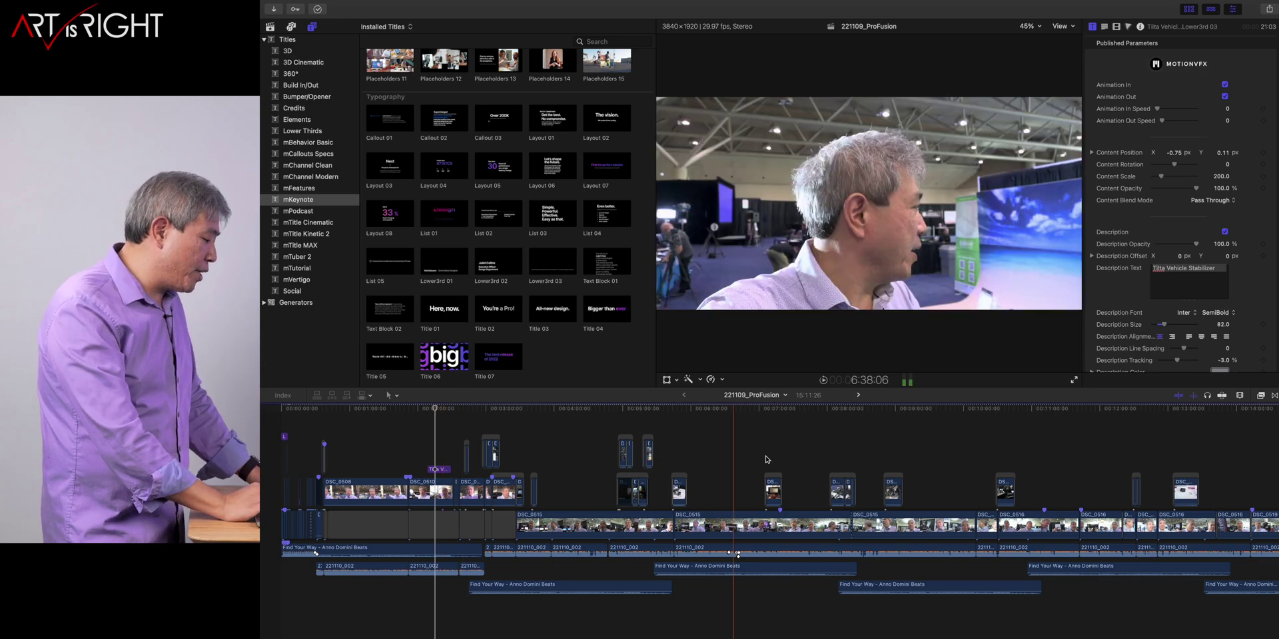
pyautogui.hscroll(1, 849, 460)
pyautogui.hscroll(5, 850, 460)
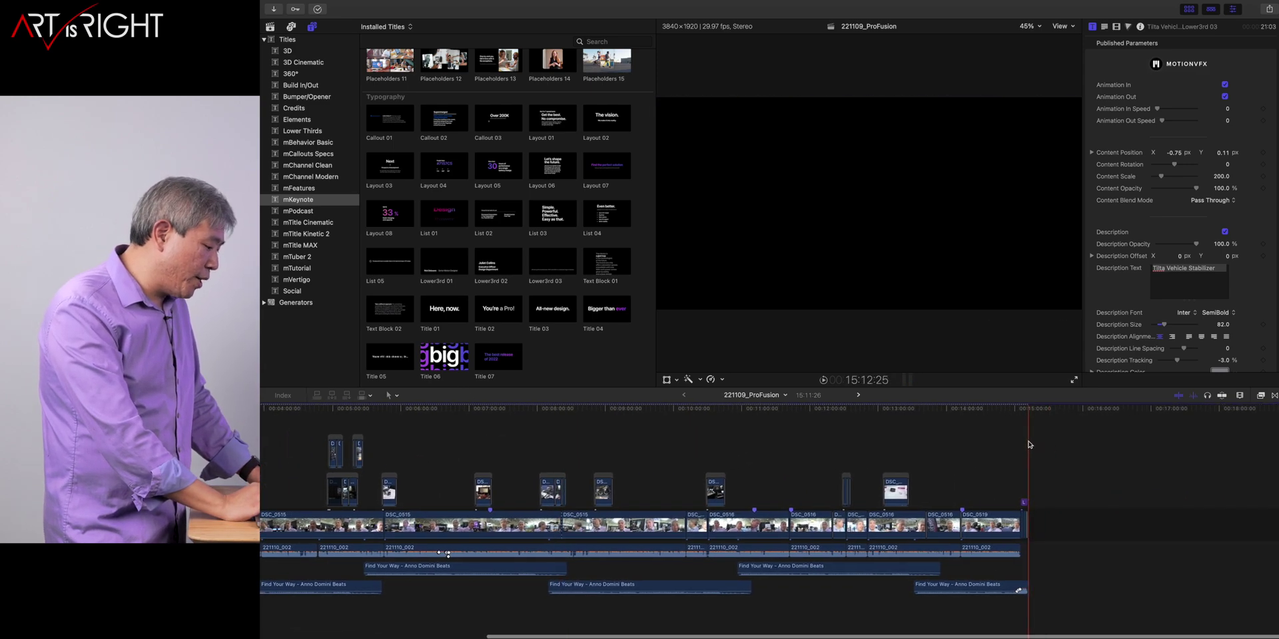
pyautogui.press('space')
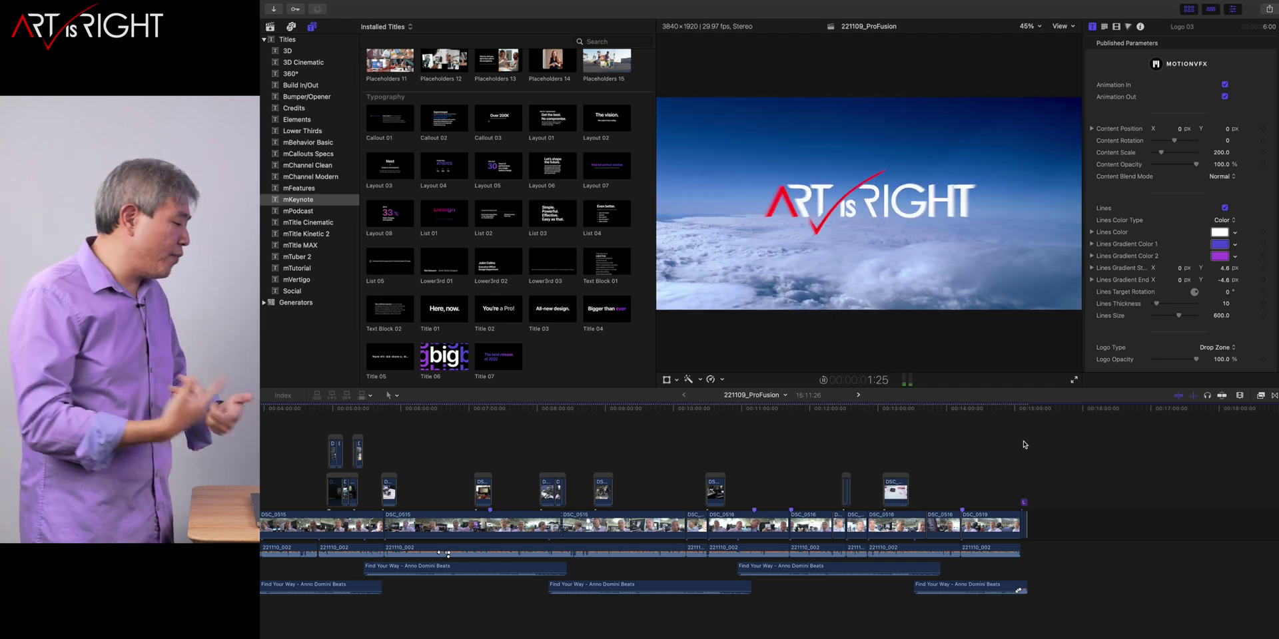
pyautogui.press('space')
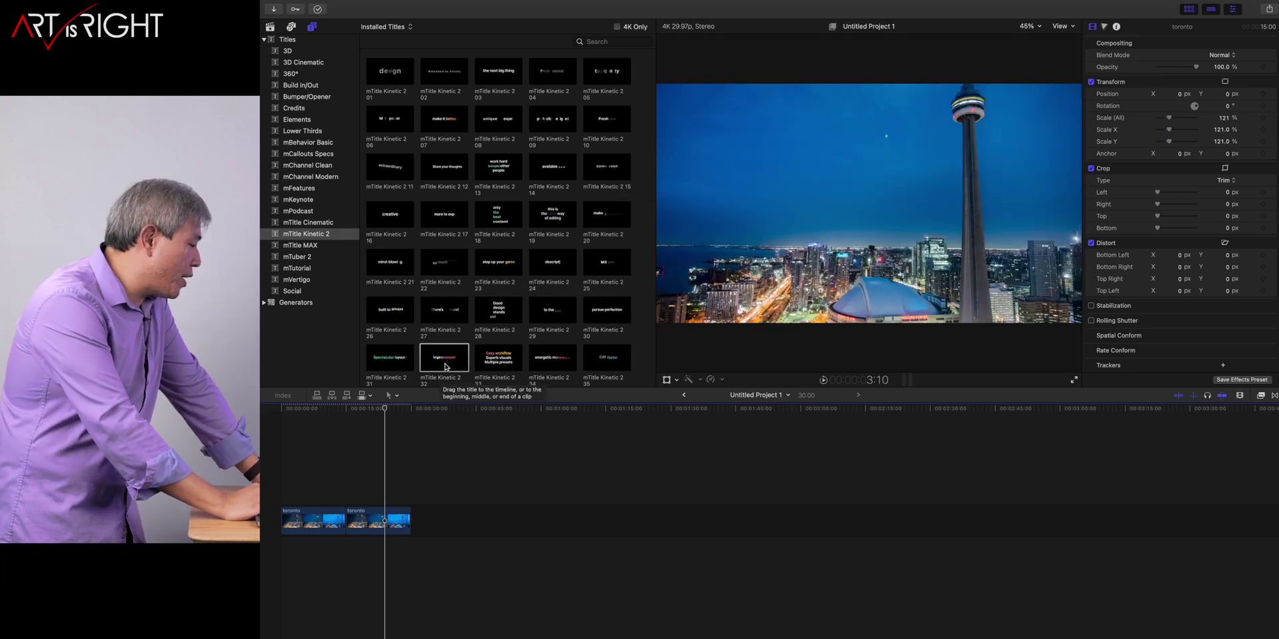
# Place mTitle Kinetic 2 15 over the Toronto clips, change its text to 'Toronto!', and play it
pyautogui.moveTo(626, 164); pyautogui.dragTo(324, 498)
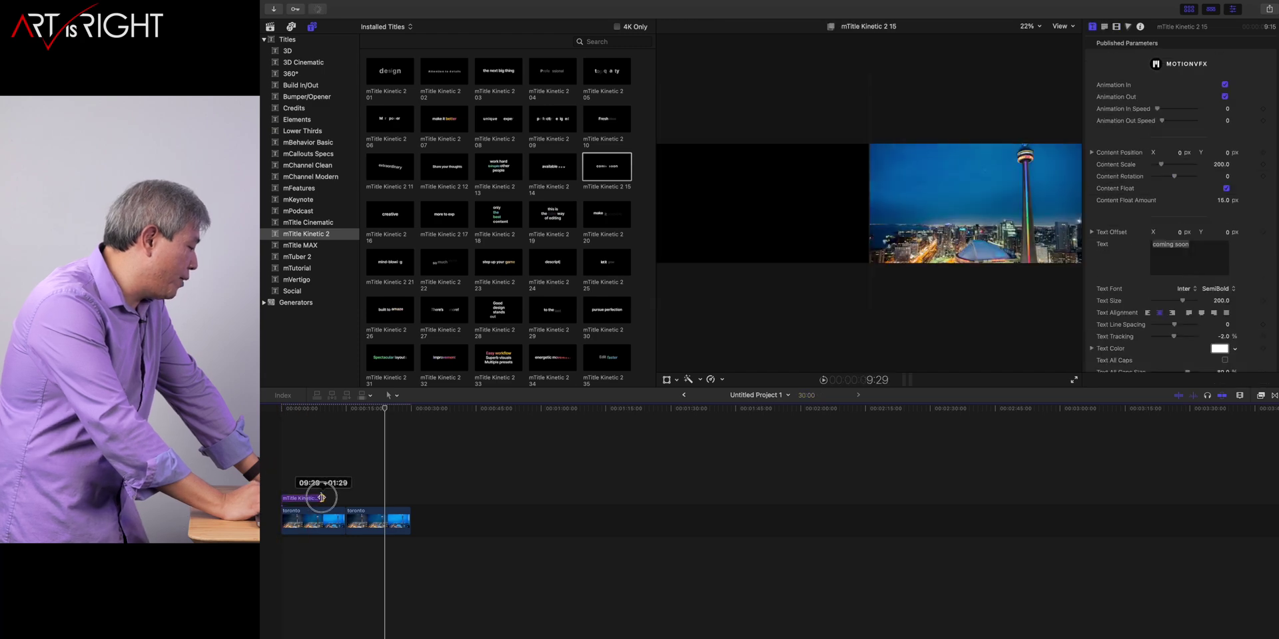
pyautogui.click(302, 409)
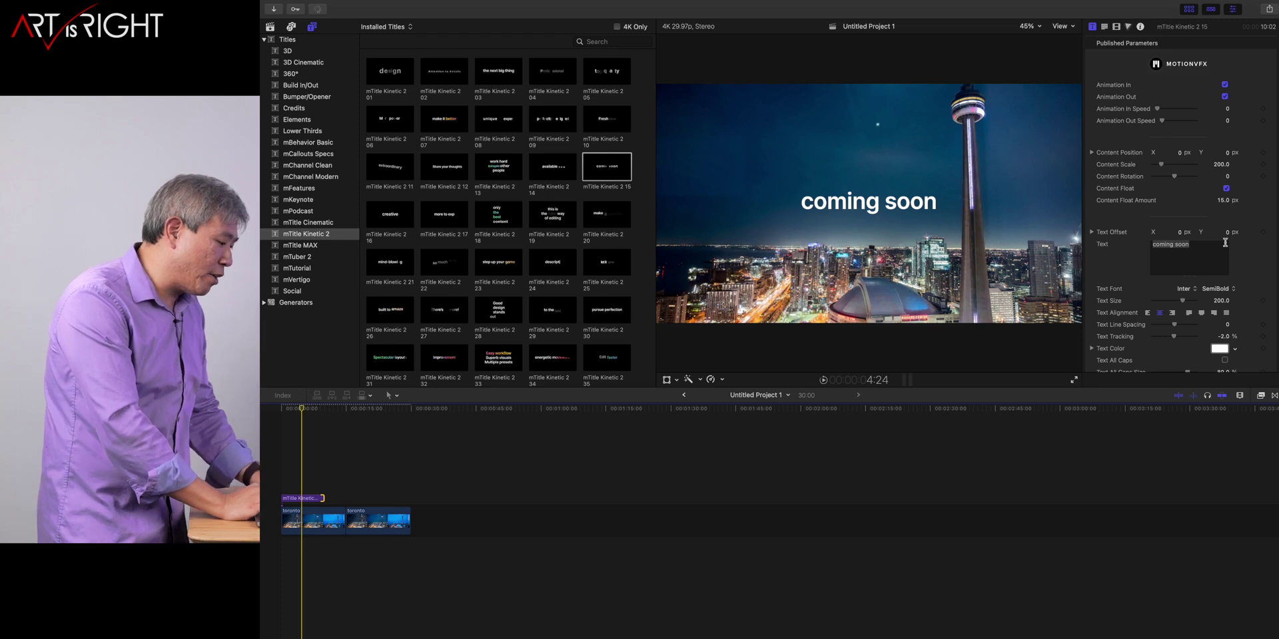
pyautogui.write('To')
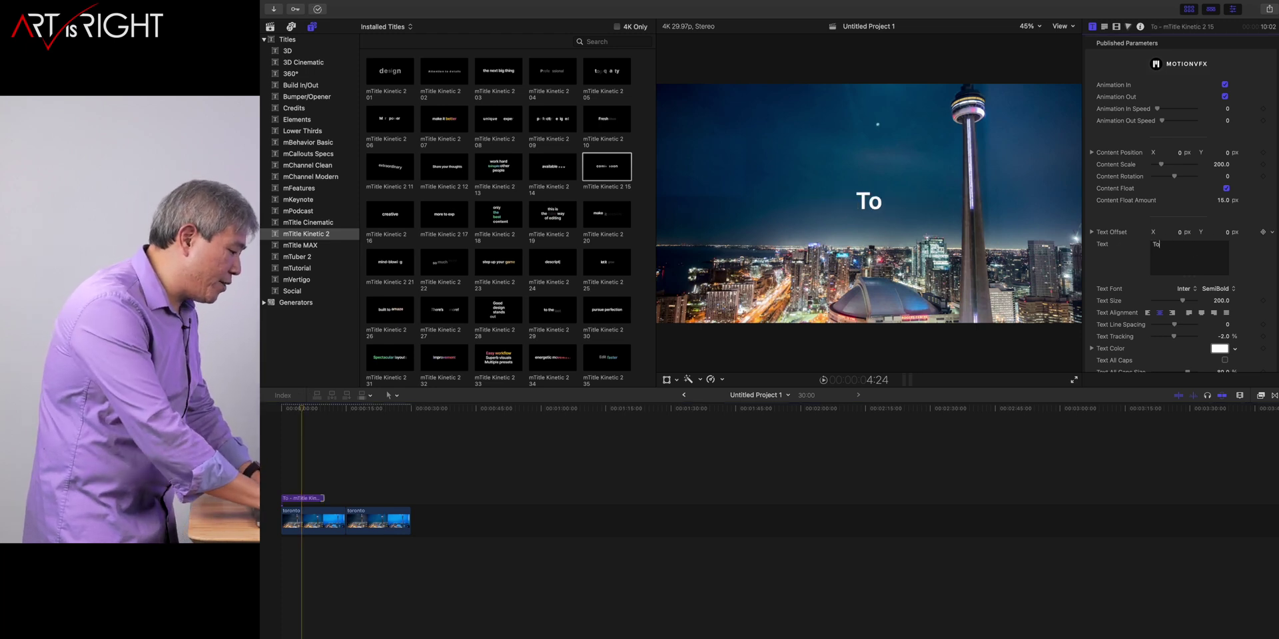
pyautogui.write('ronto')
pyautogui.press('BackSpace')
pyautogui.write('to')
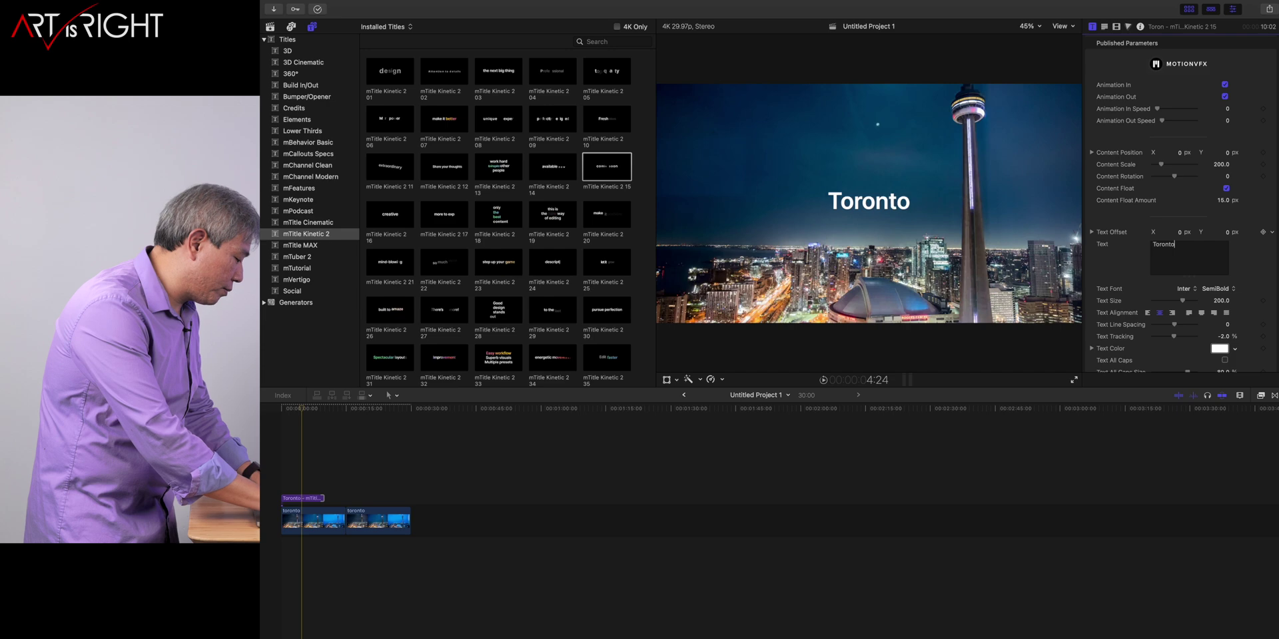
pyautogui.write('!')
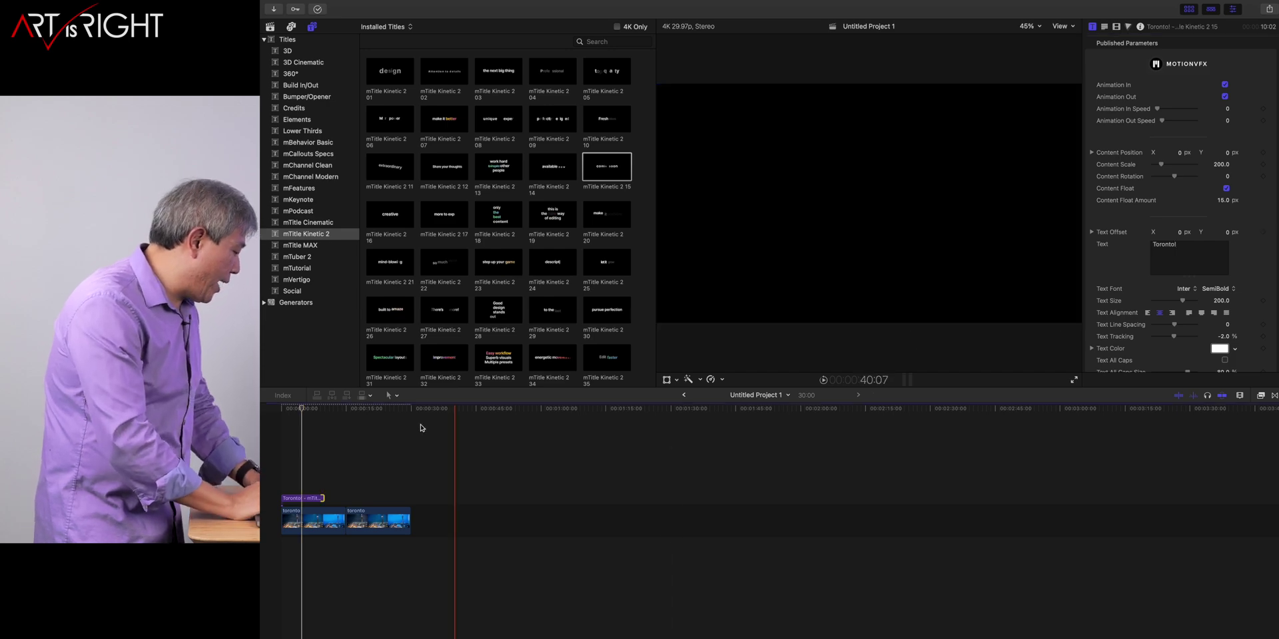
pyautogui.click(282, 409)
pyautogui.press('space')
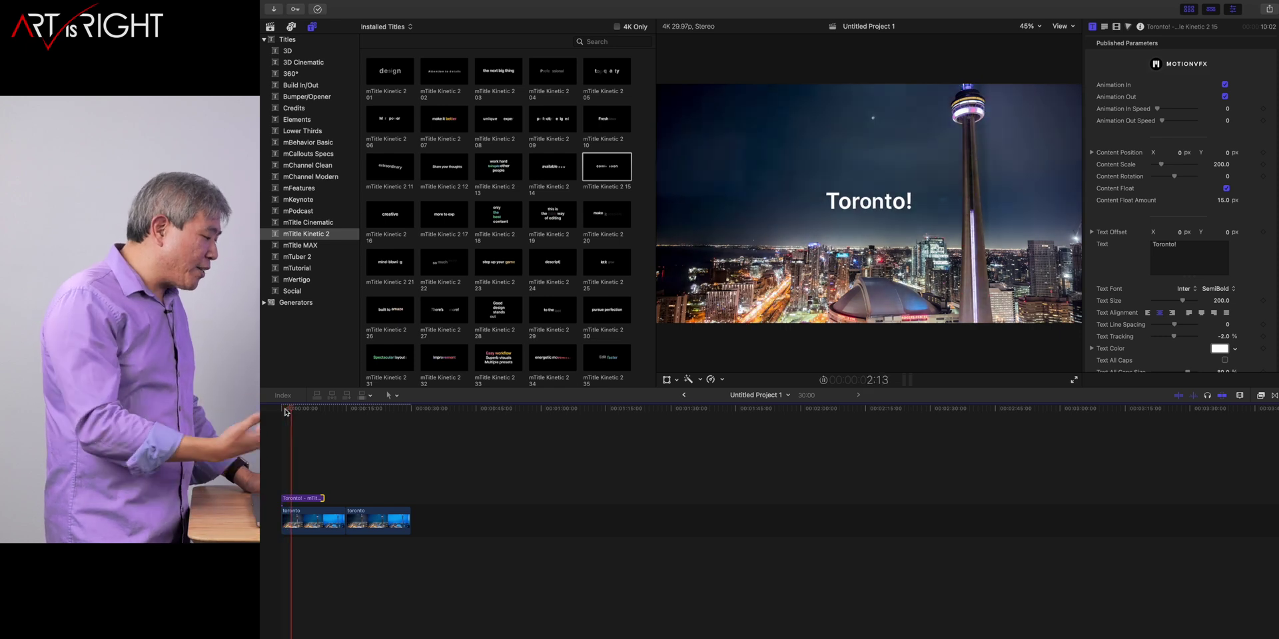
pyautogui.press('space')
# Add mTitle Kinetic 2 32 after the Toronto! title with its text replaced by 'Canada!'
pyautogui.click(445, 356)
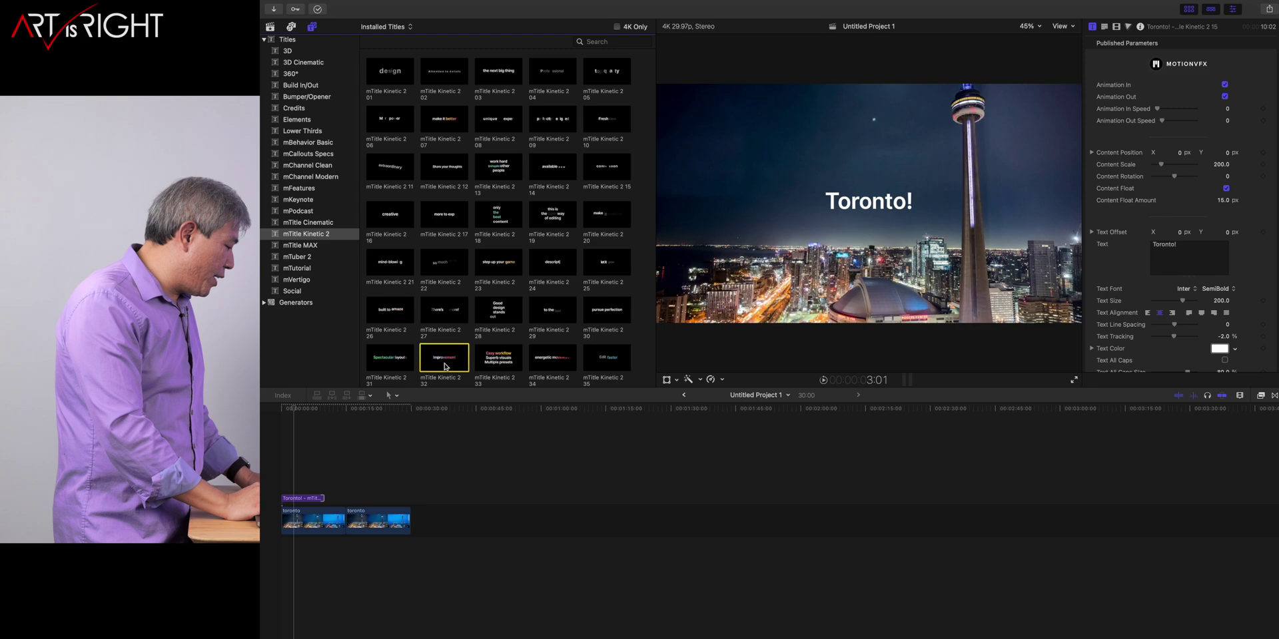
pyautogui.moveTo(446, 366); pyautogui.dragTo(330, 498)
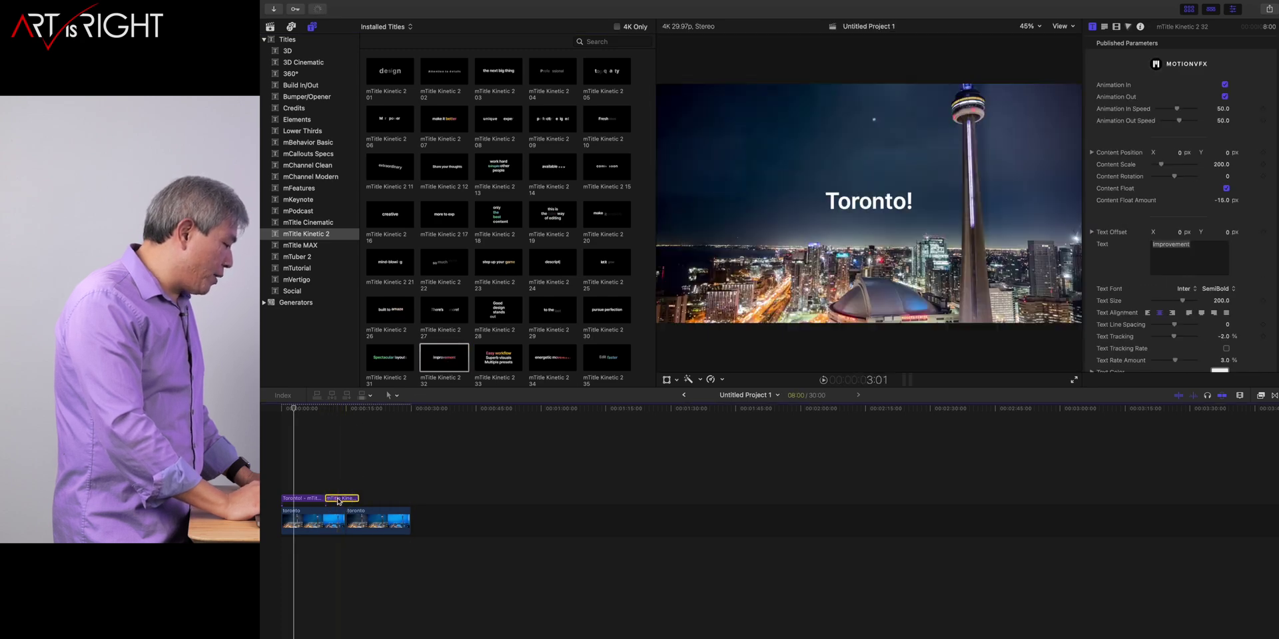
pyautogui.click(345, 409)
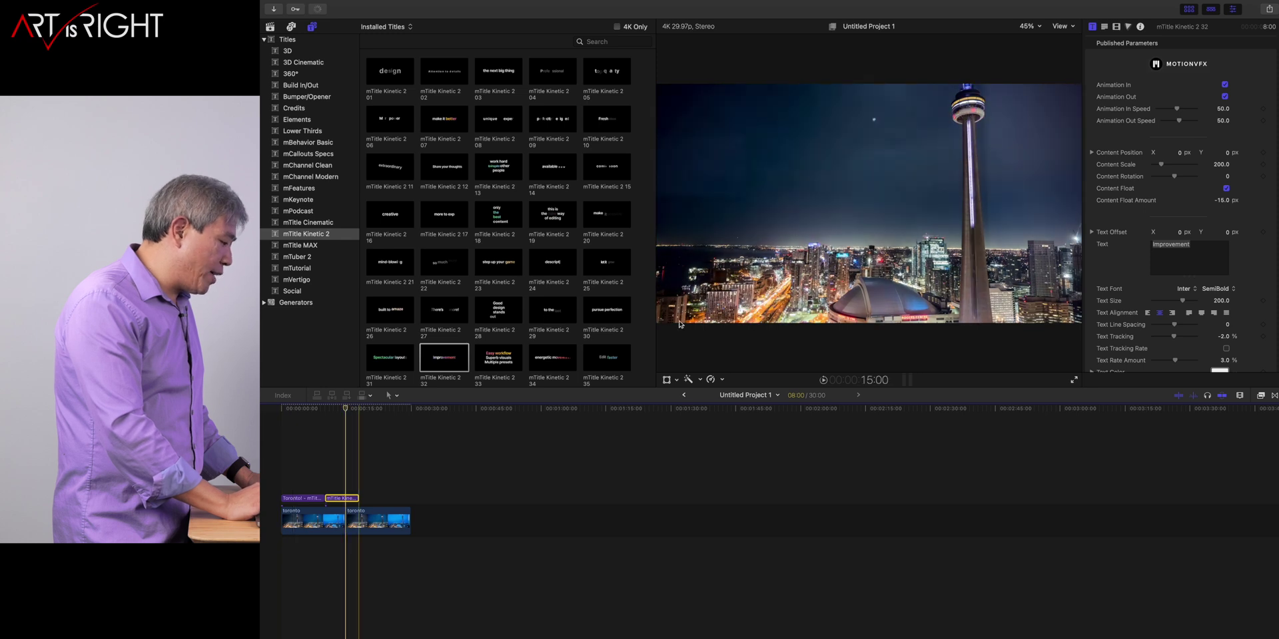
pyautogui.doubleClick(1197, 251)
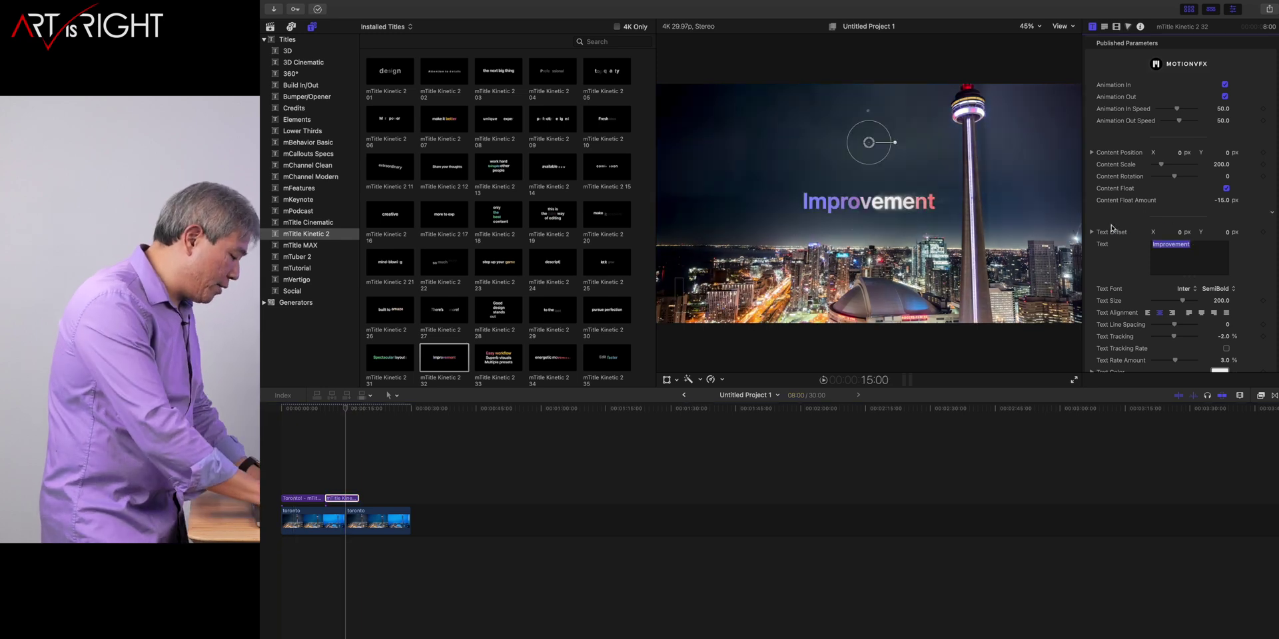
pyautogui.write('Cana')
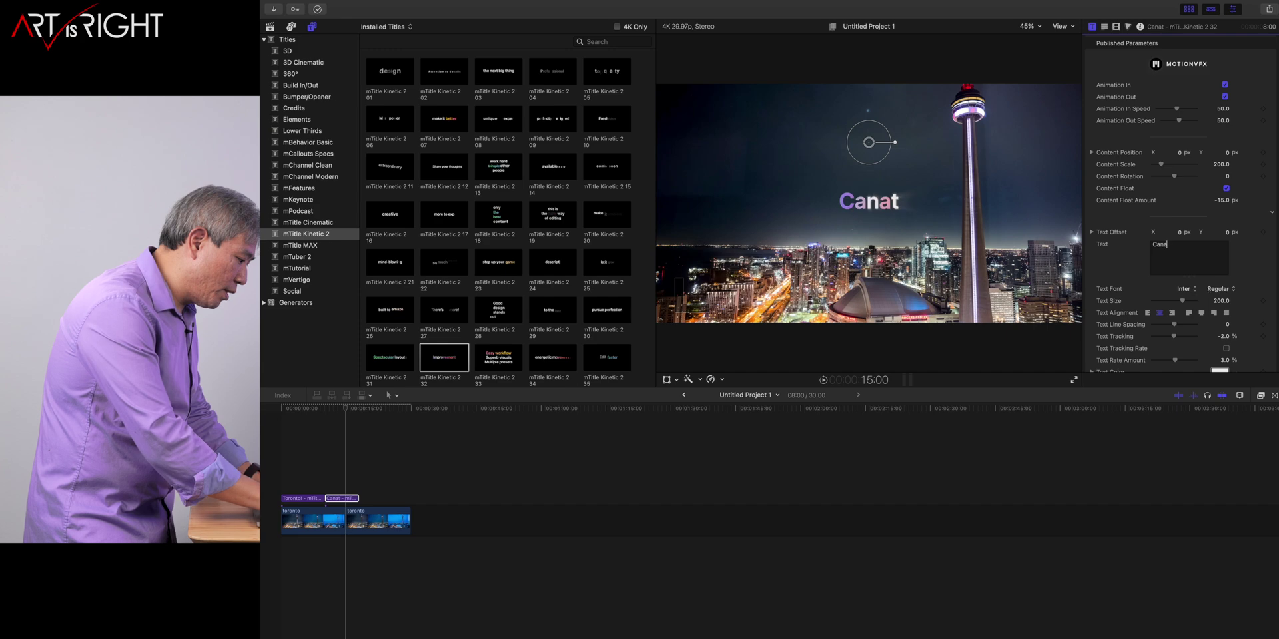
pyautogui.write('da!')
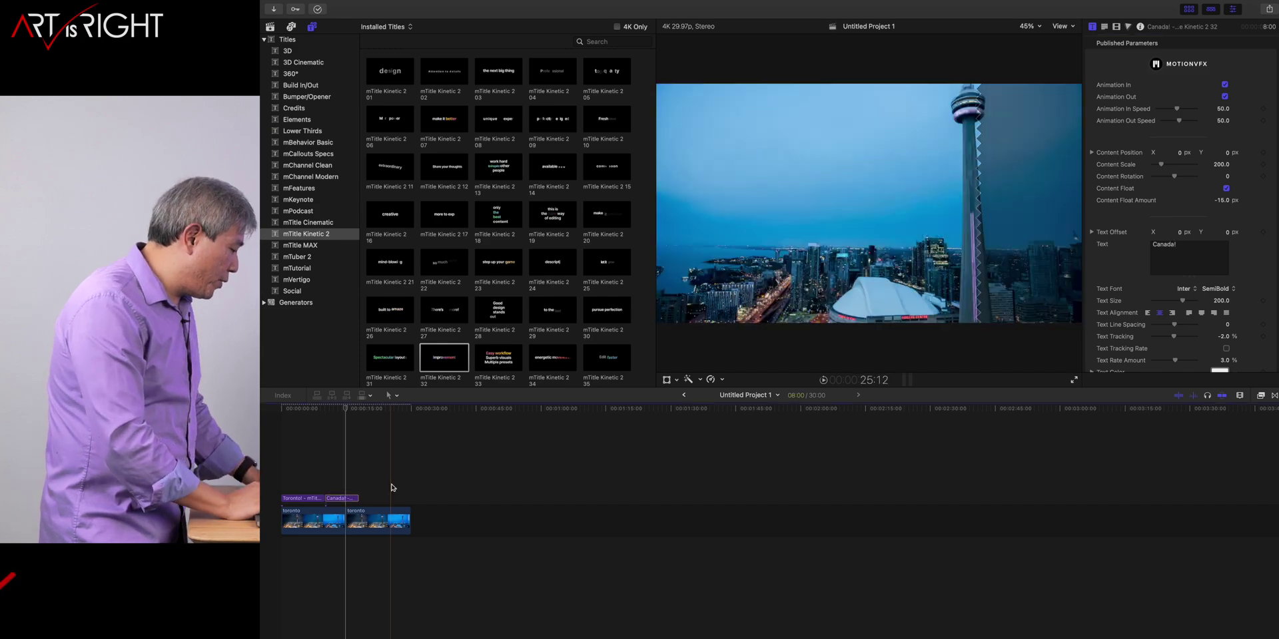
# Play the Toronto! and Canada! titles, then pick the mTitle Kinetic 2 43 title
pyautogui.click(319, 425)
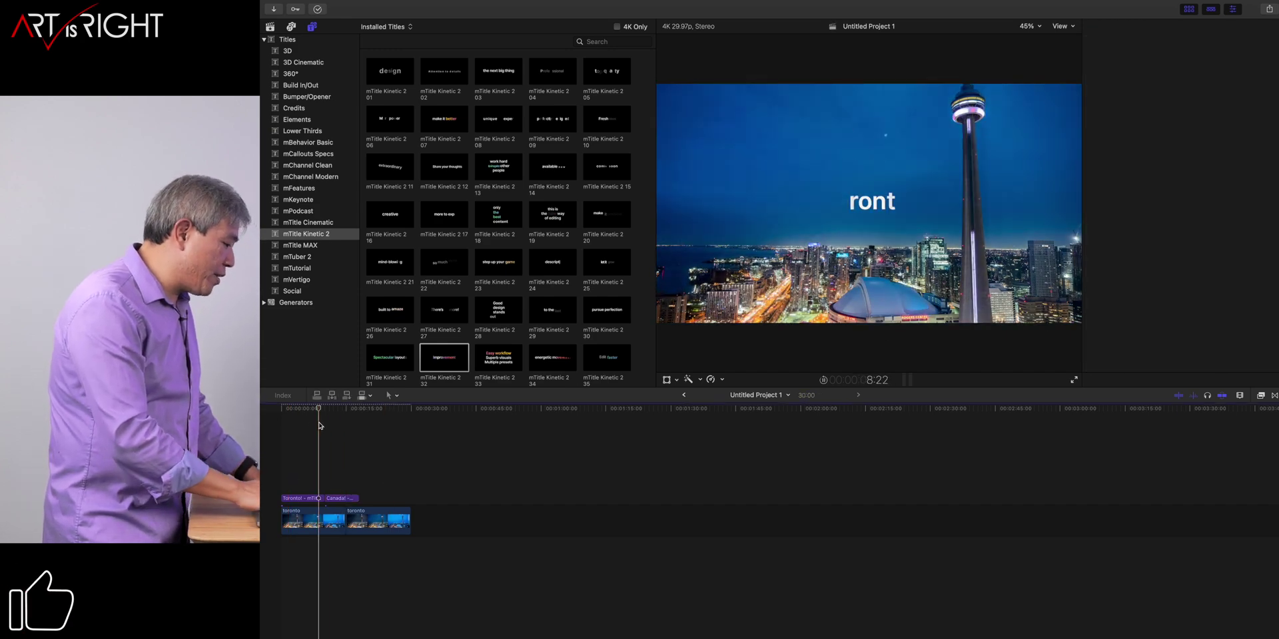
pyautogui.press('space')
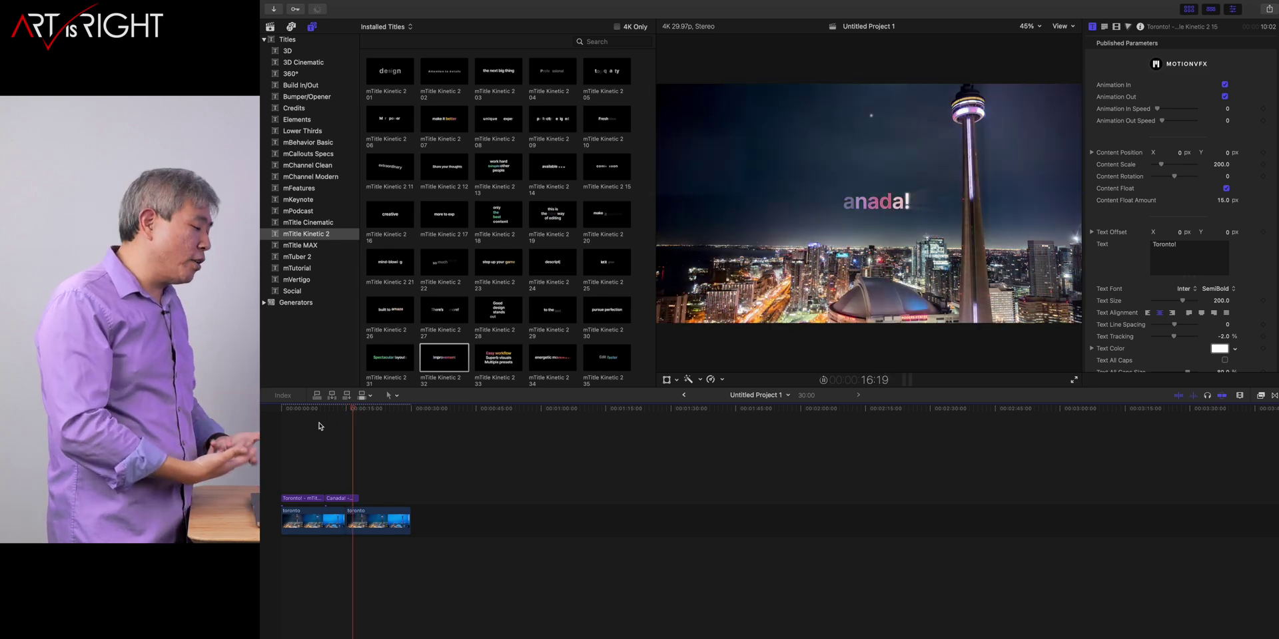
pyautogui.press('space')
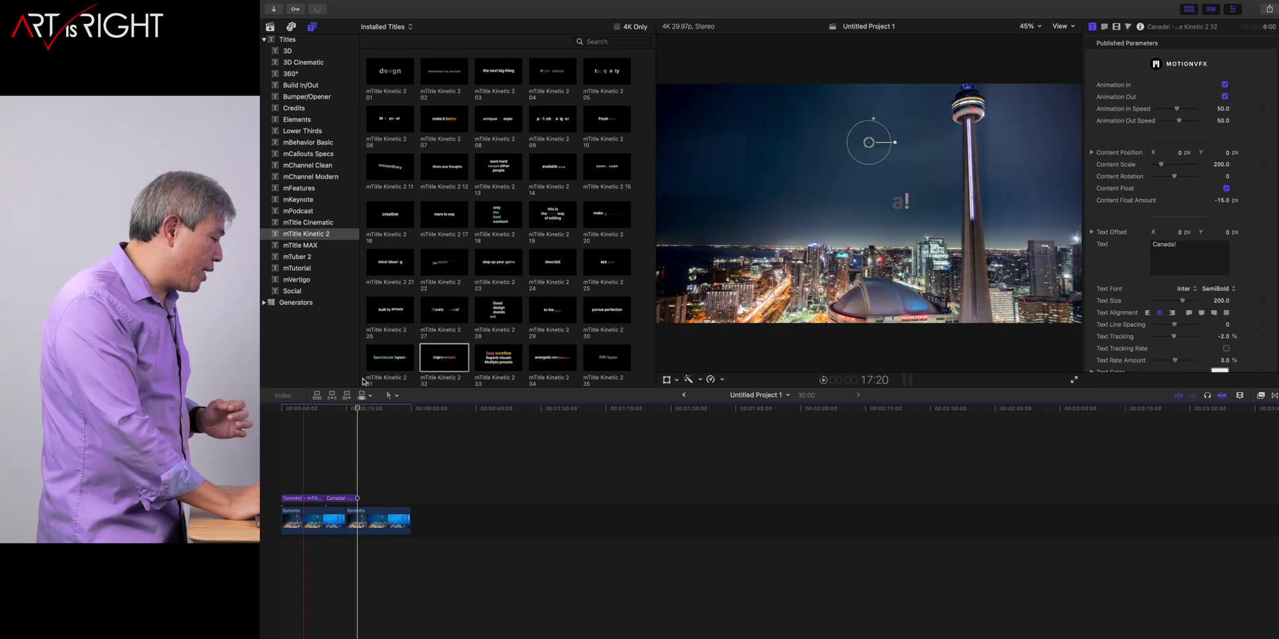
pyautogui.scroll(-5, 505, 344)
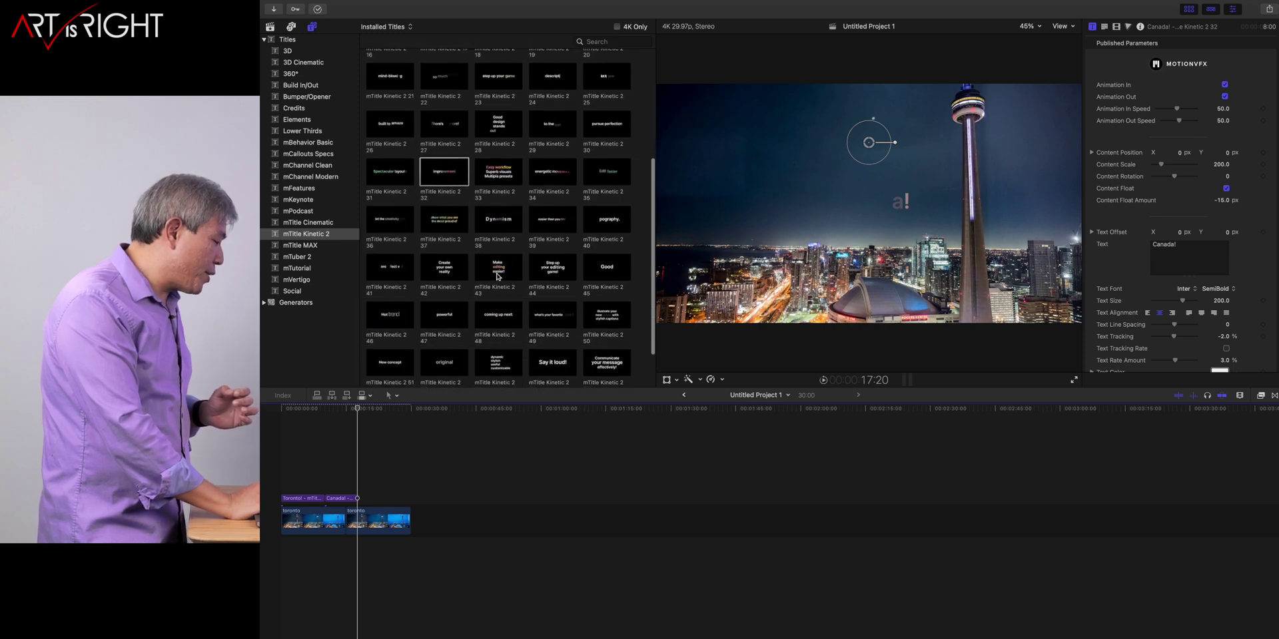
pyautogui.click(483, 289)
# Place the mTitle Kinetic 2 43 title after the Canada! title and play the sequence
pyautogui.moveTo(482, 289); pyautogui.dragTo(410, 499)
pyautogui.press('space')
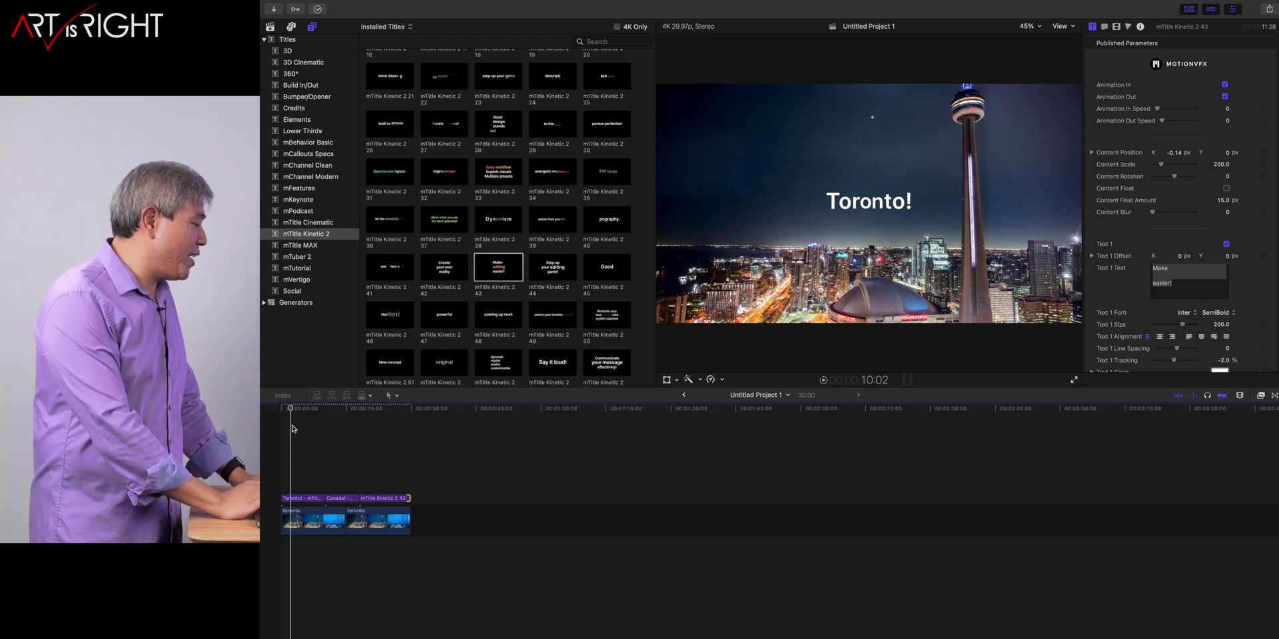
pyautogui.scroll(-3, 498, 241)
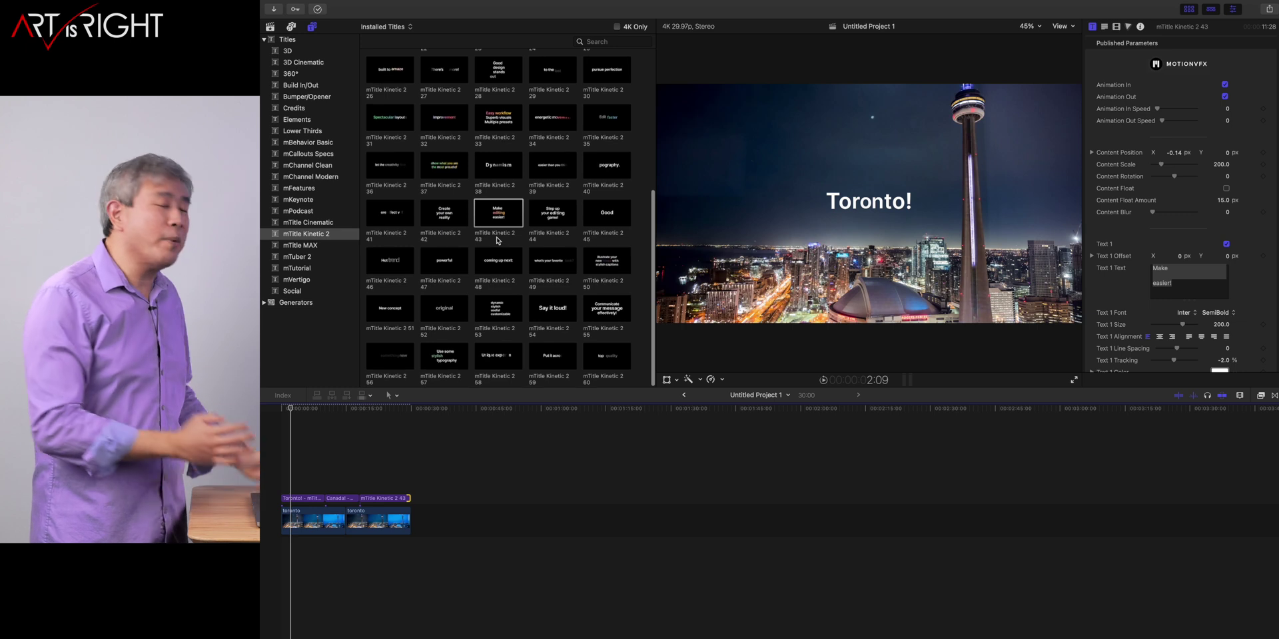